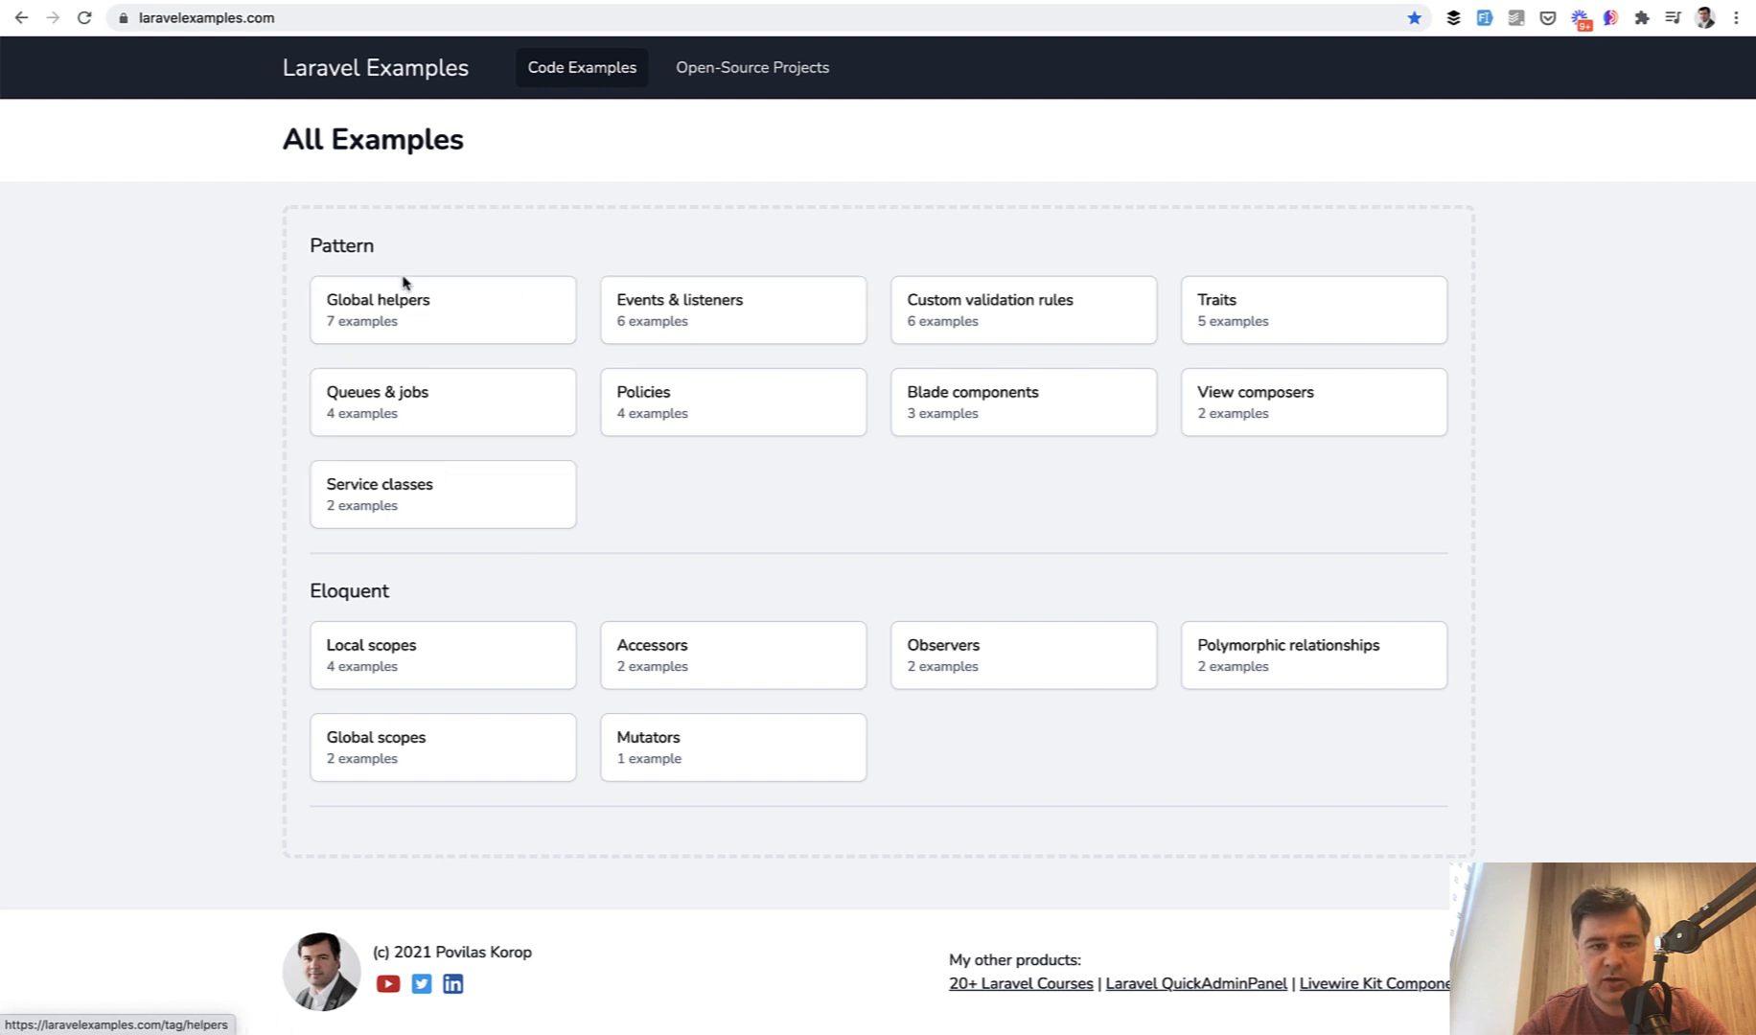
Step: Highlight the Pattern category heading on the All Examples page, then clear the selection
drag(313, 244, 384, 253)
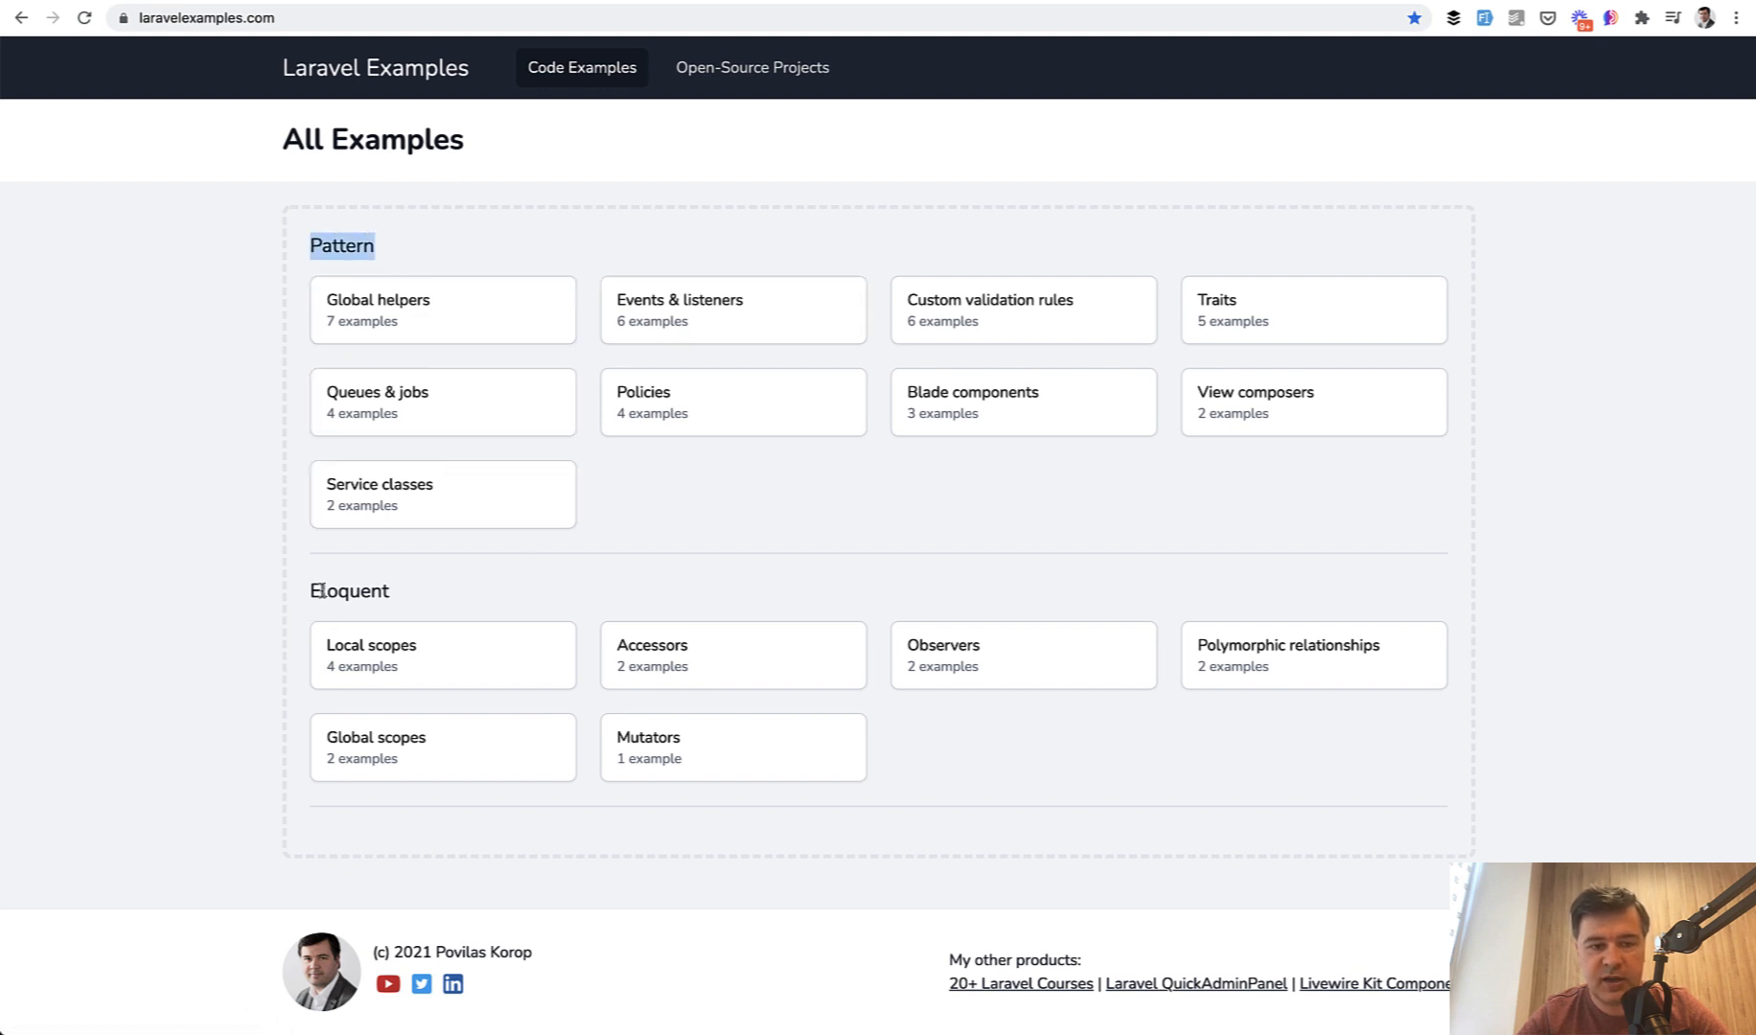
drag(312, 591, 360, 594)
click(360, 593)
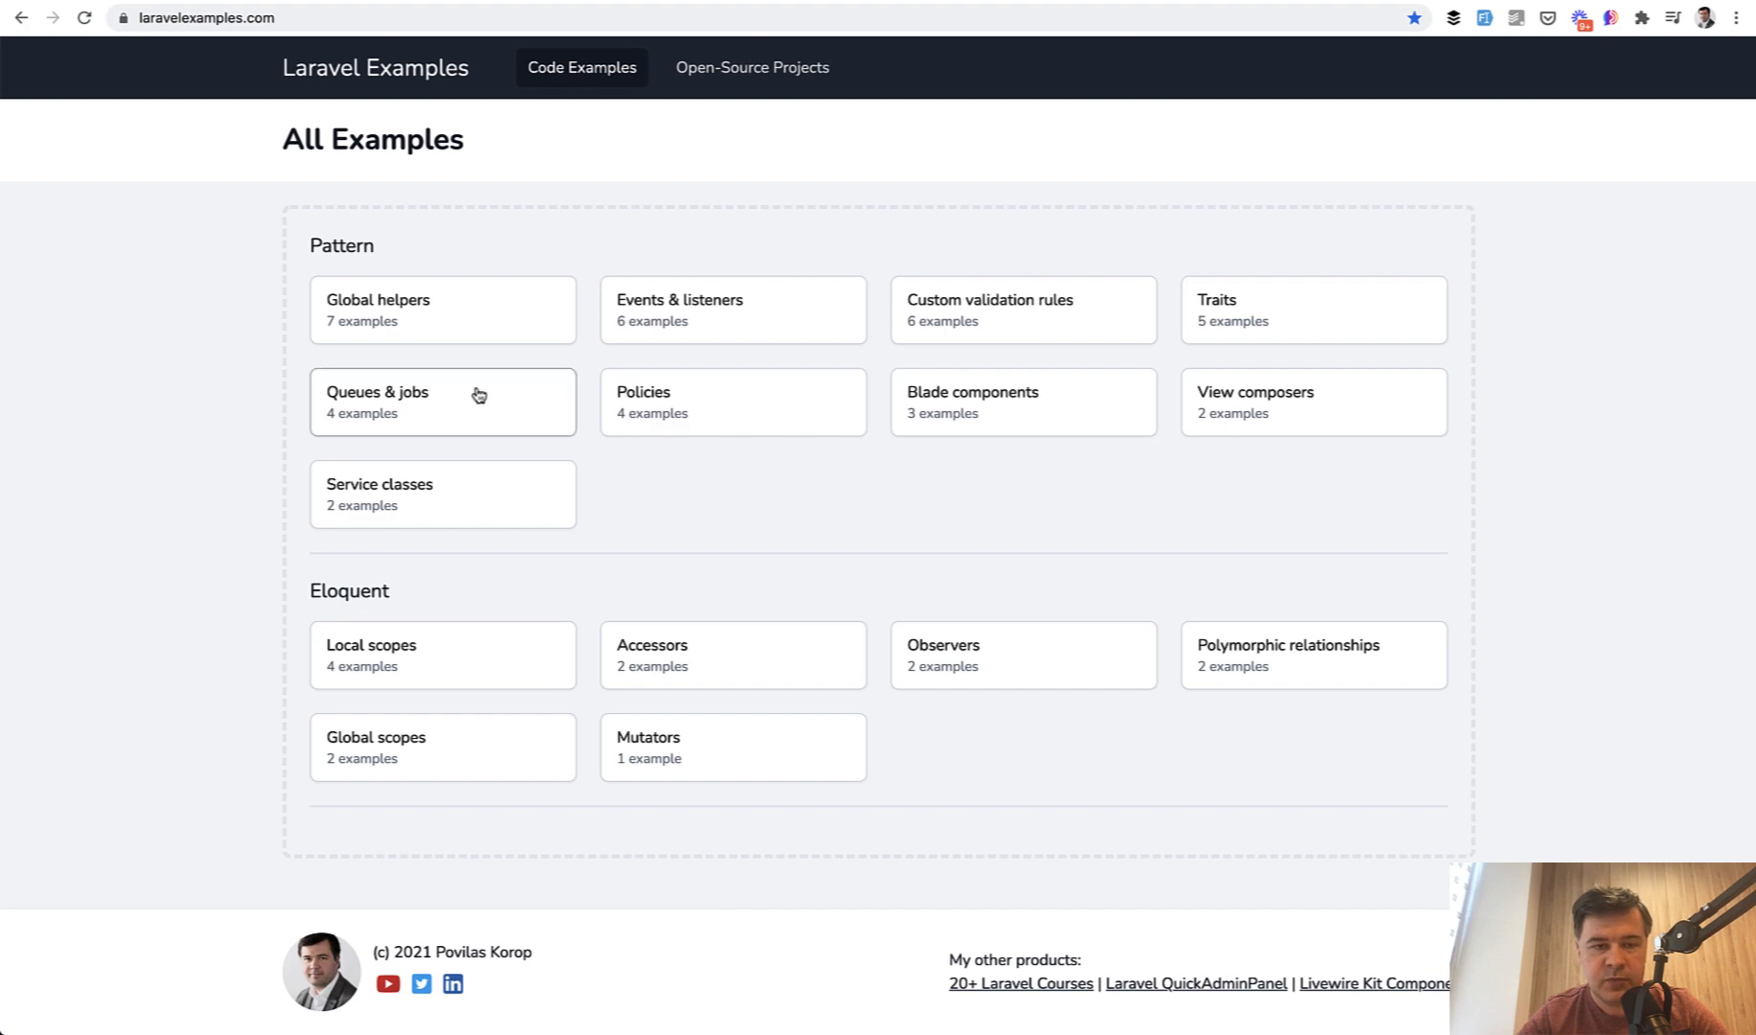
click(686, 308)
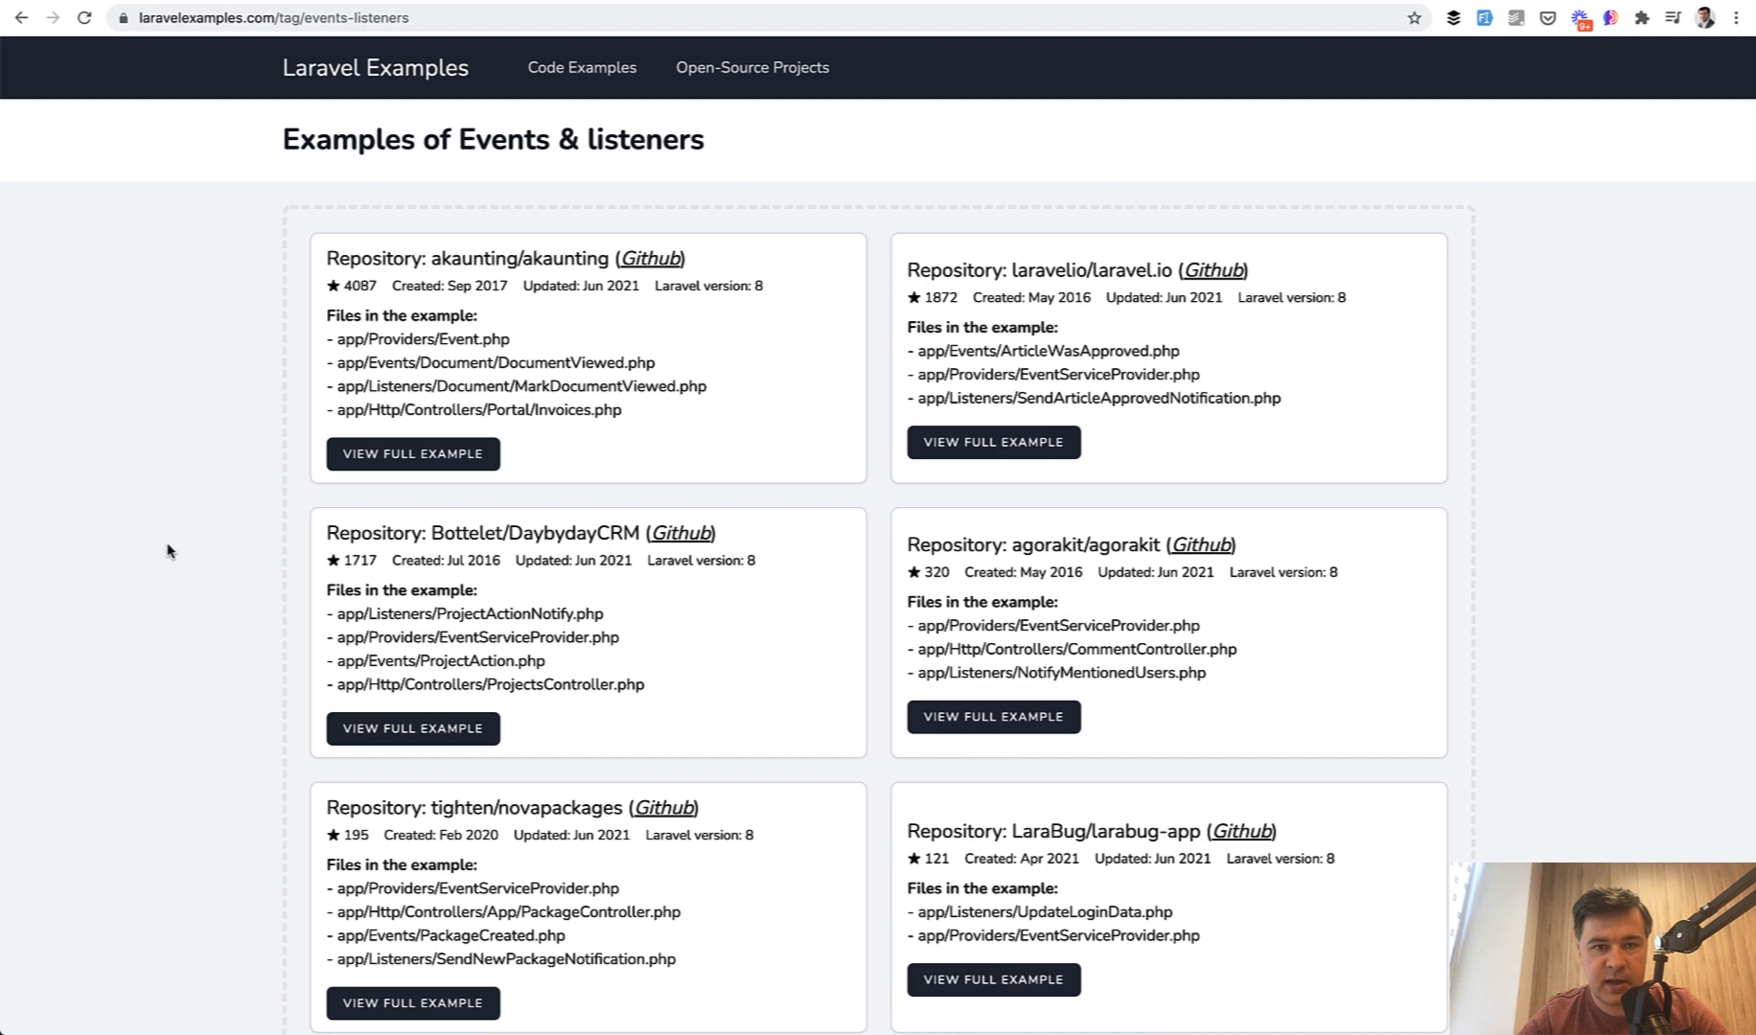
scroll(169, 551, down, 2)
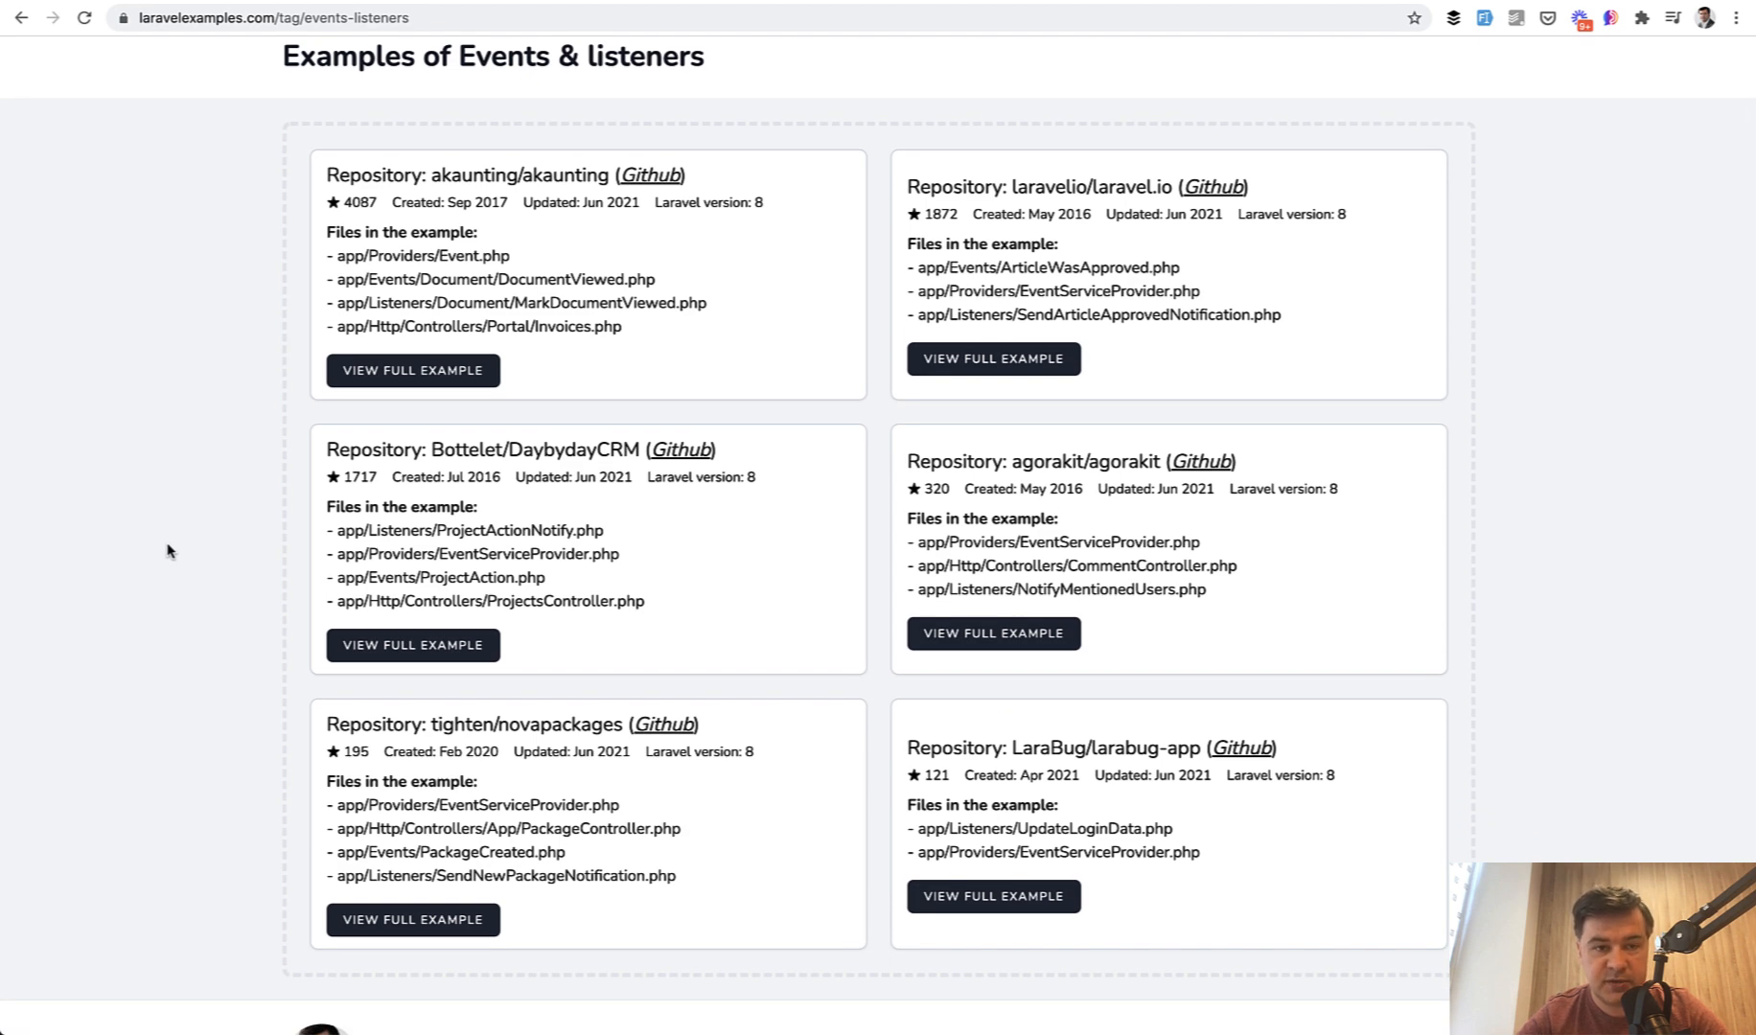
click(652, 175)
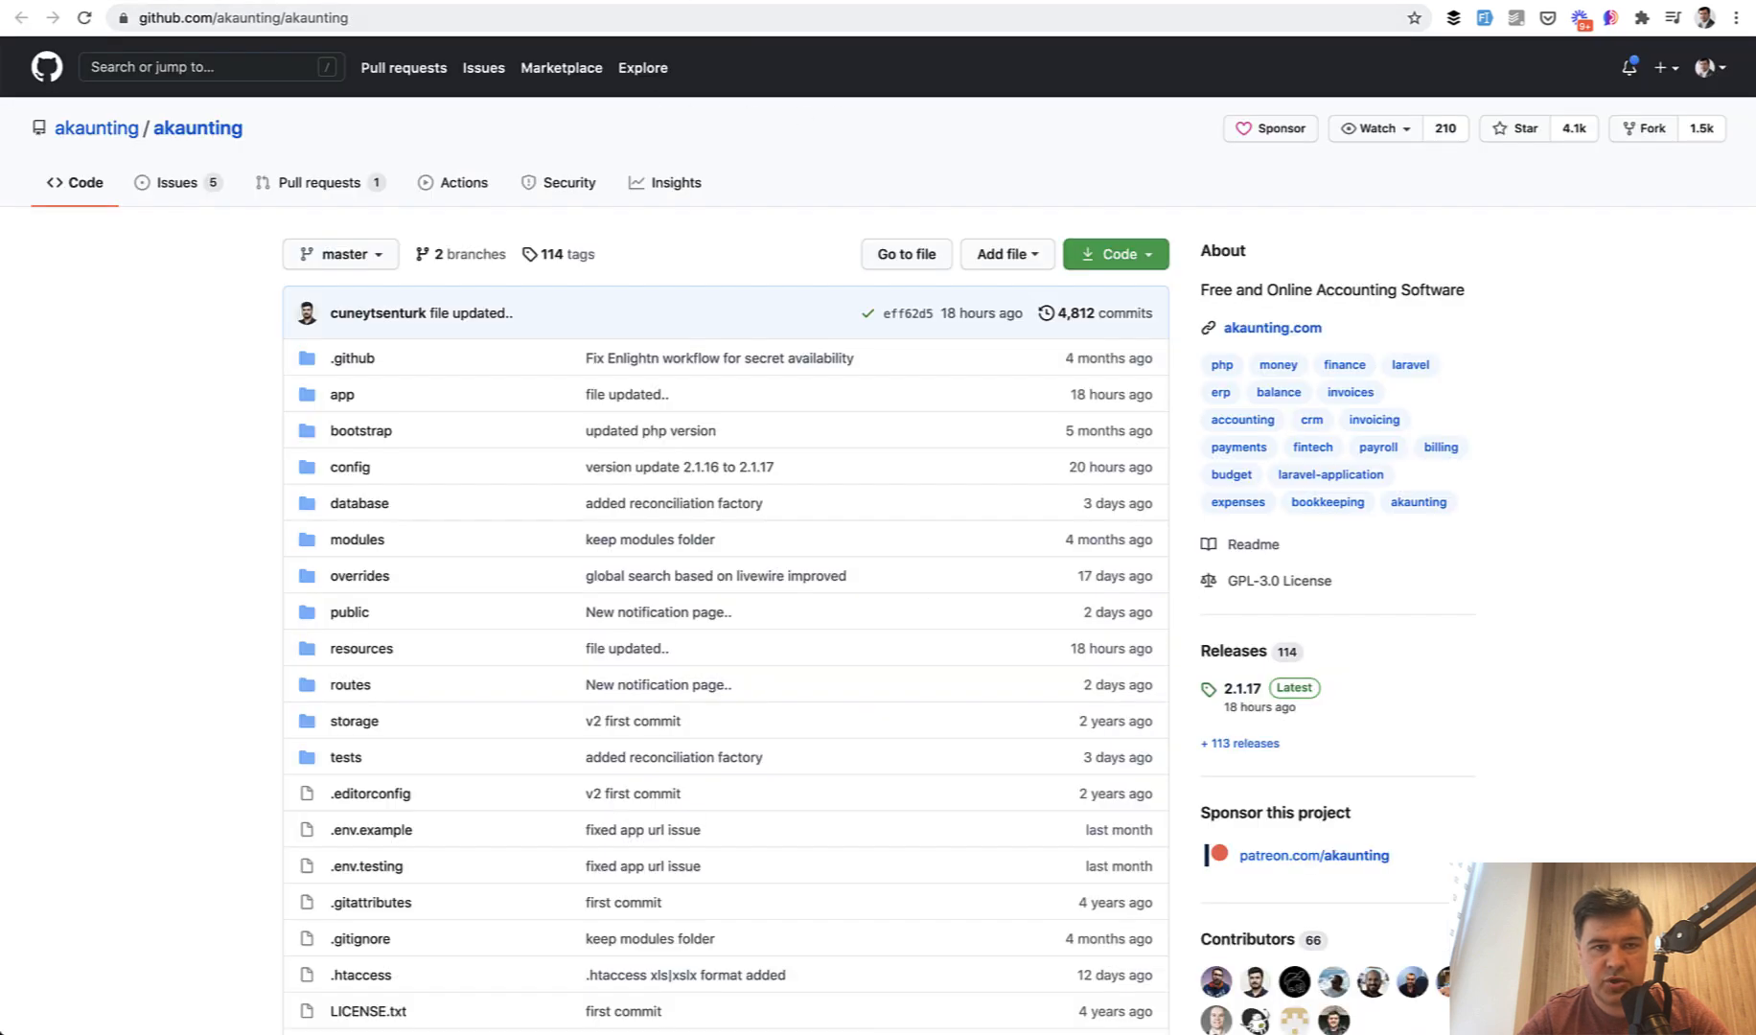
key(alt+Left)
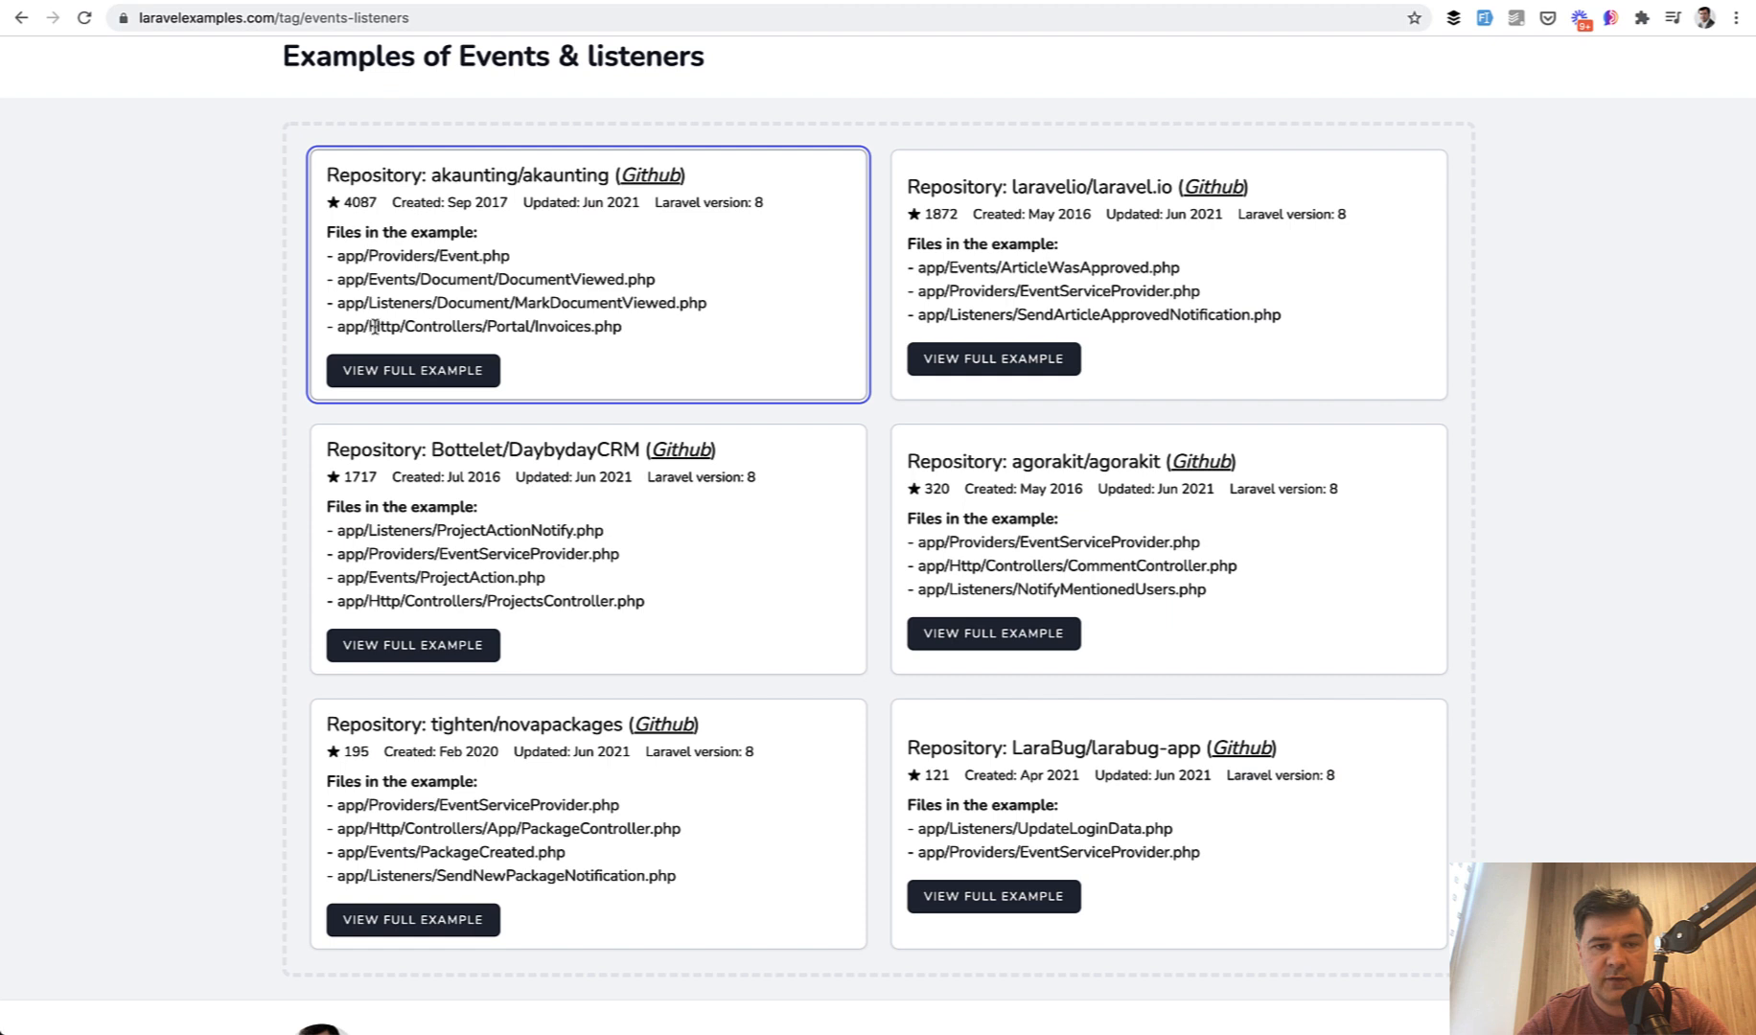
drag(337, 255, 621, 327)
click(612, 325)
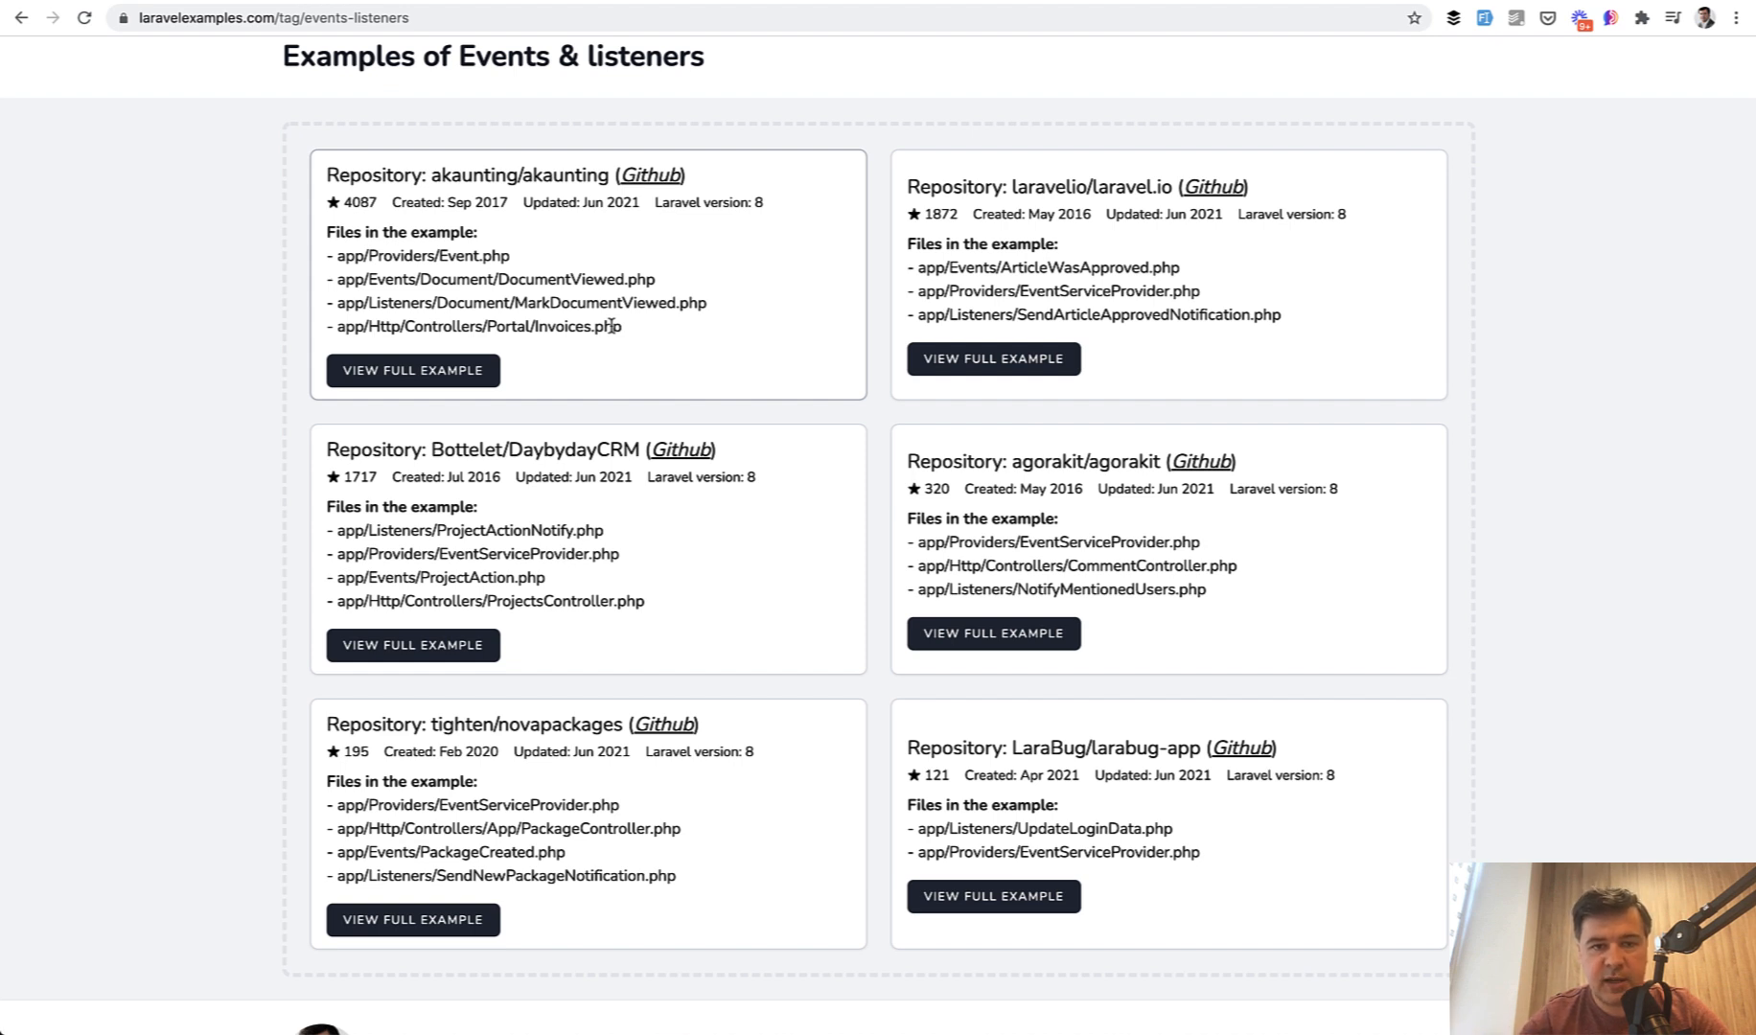
click(426, 371)
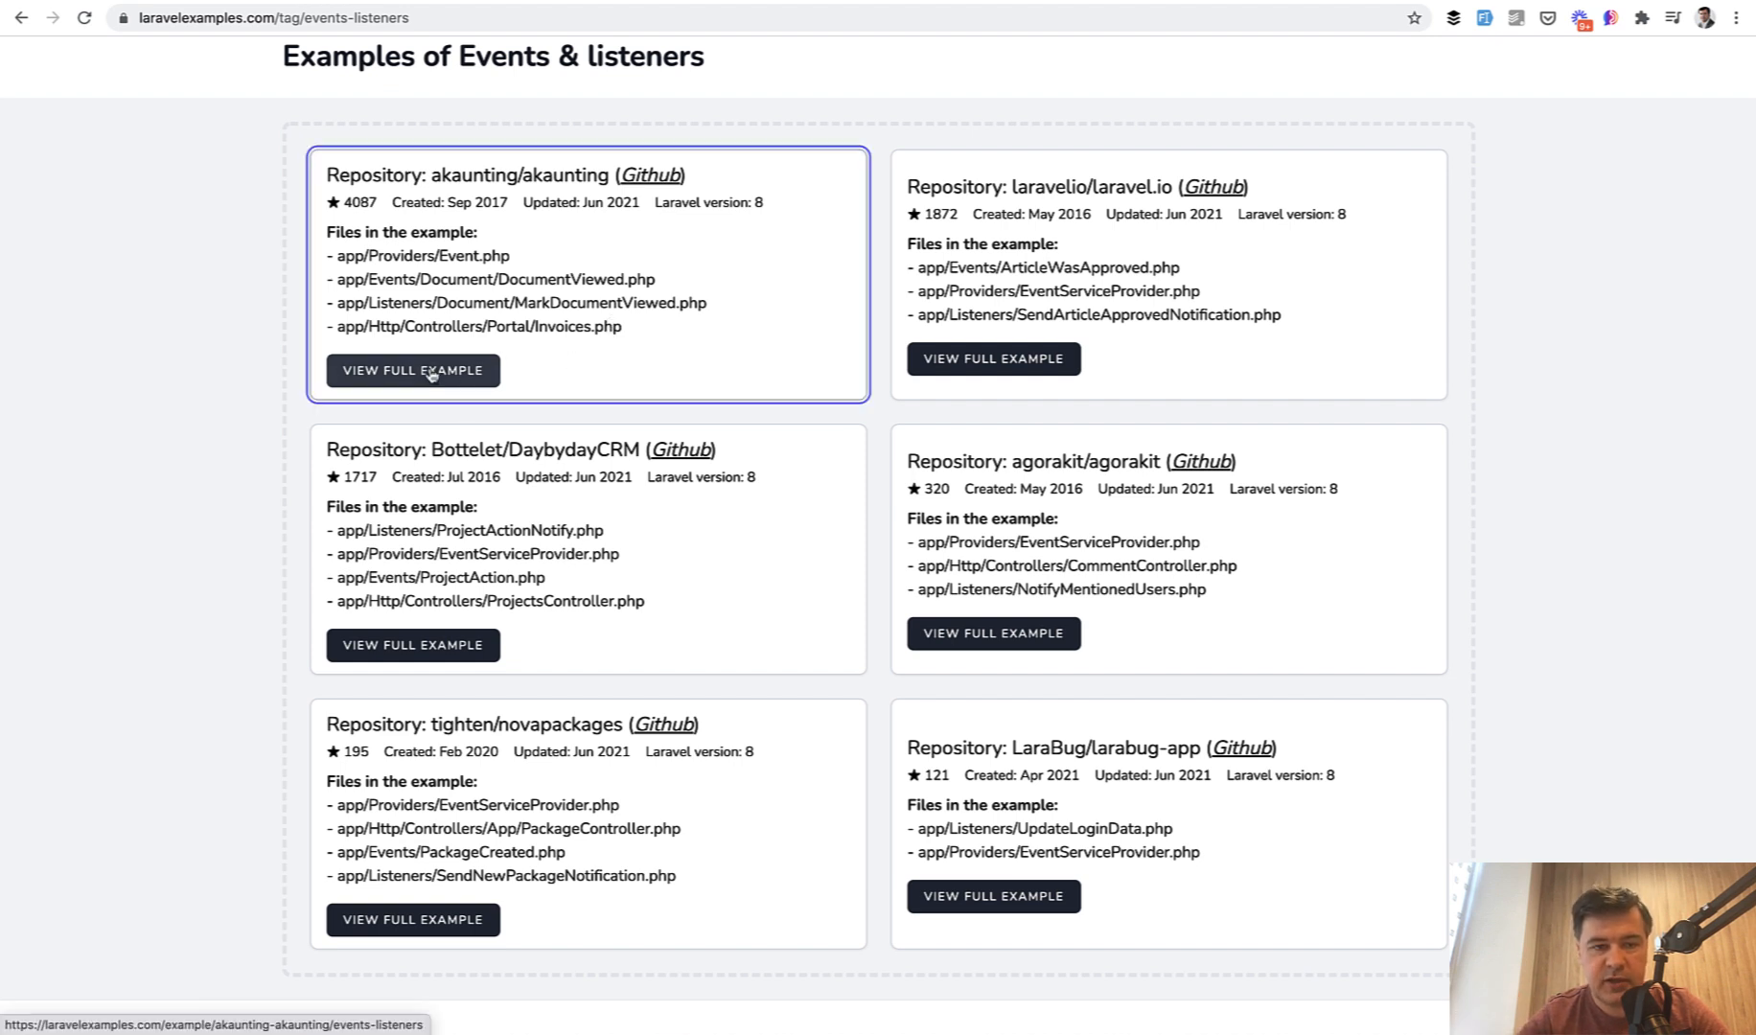
scroll(191, 465, down, 1)
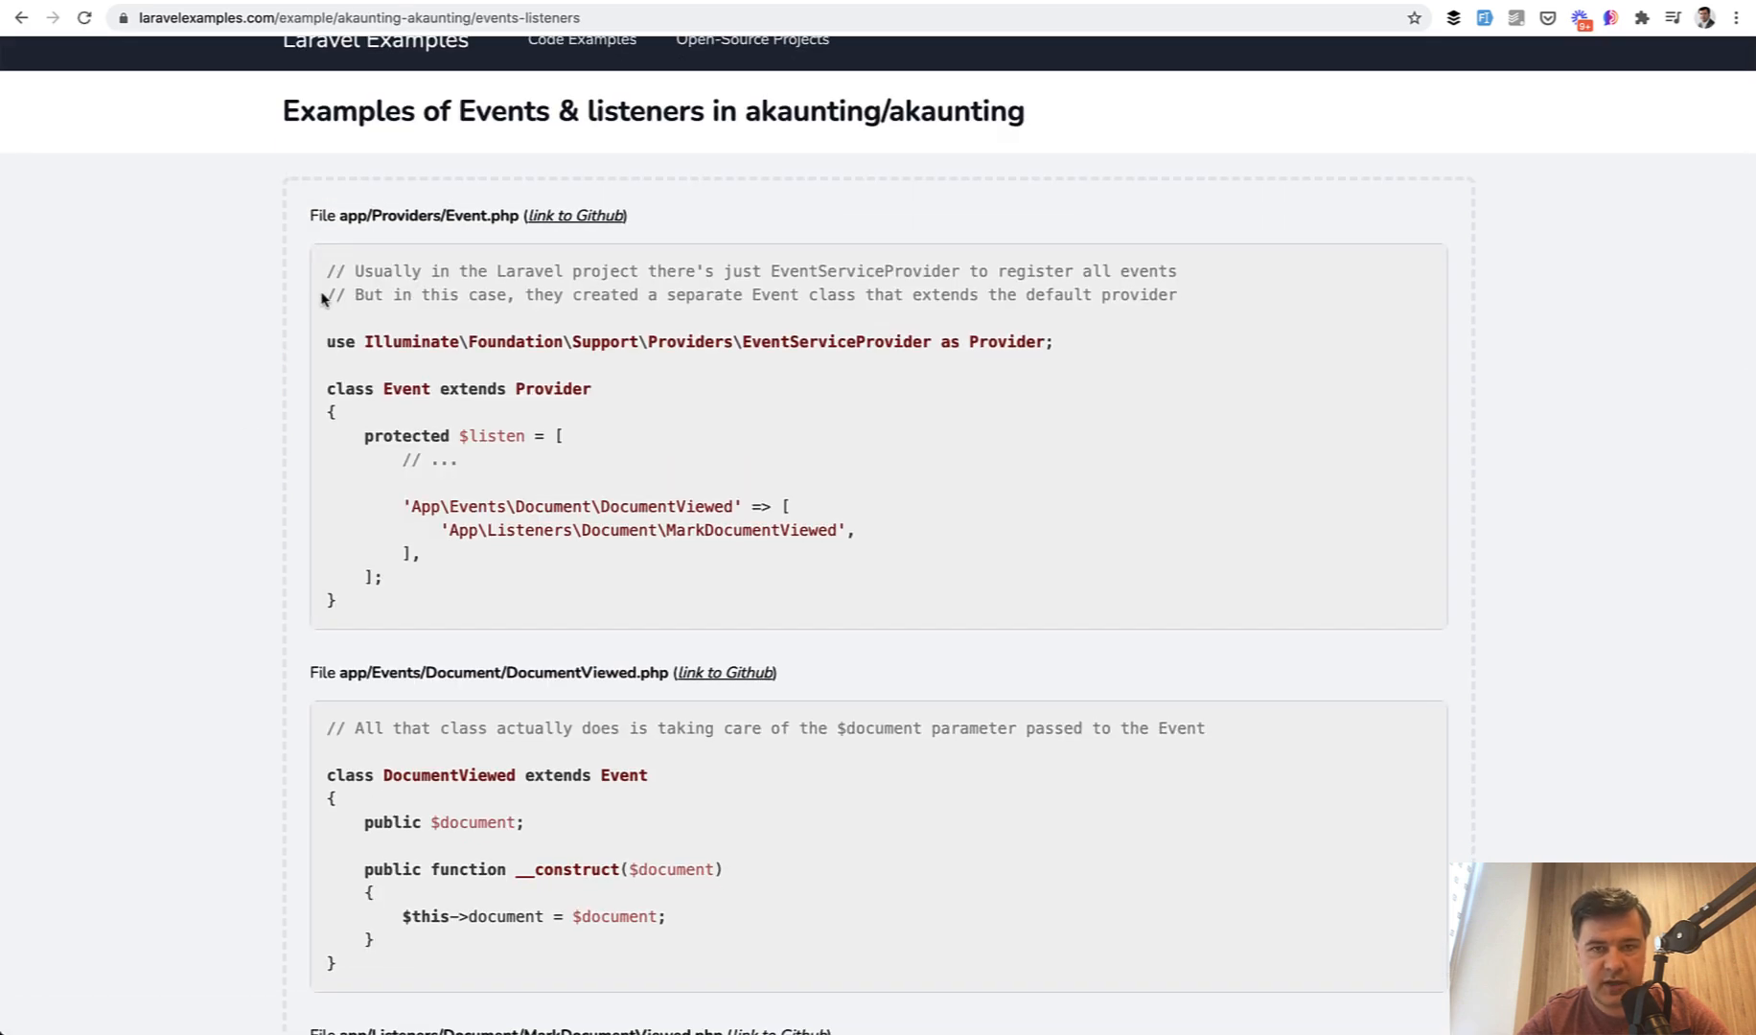
drag(398, 219, 477, 223)
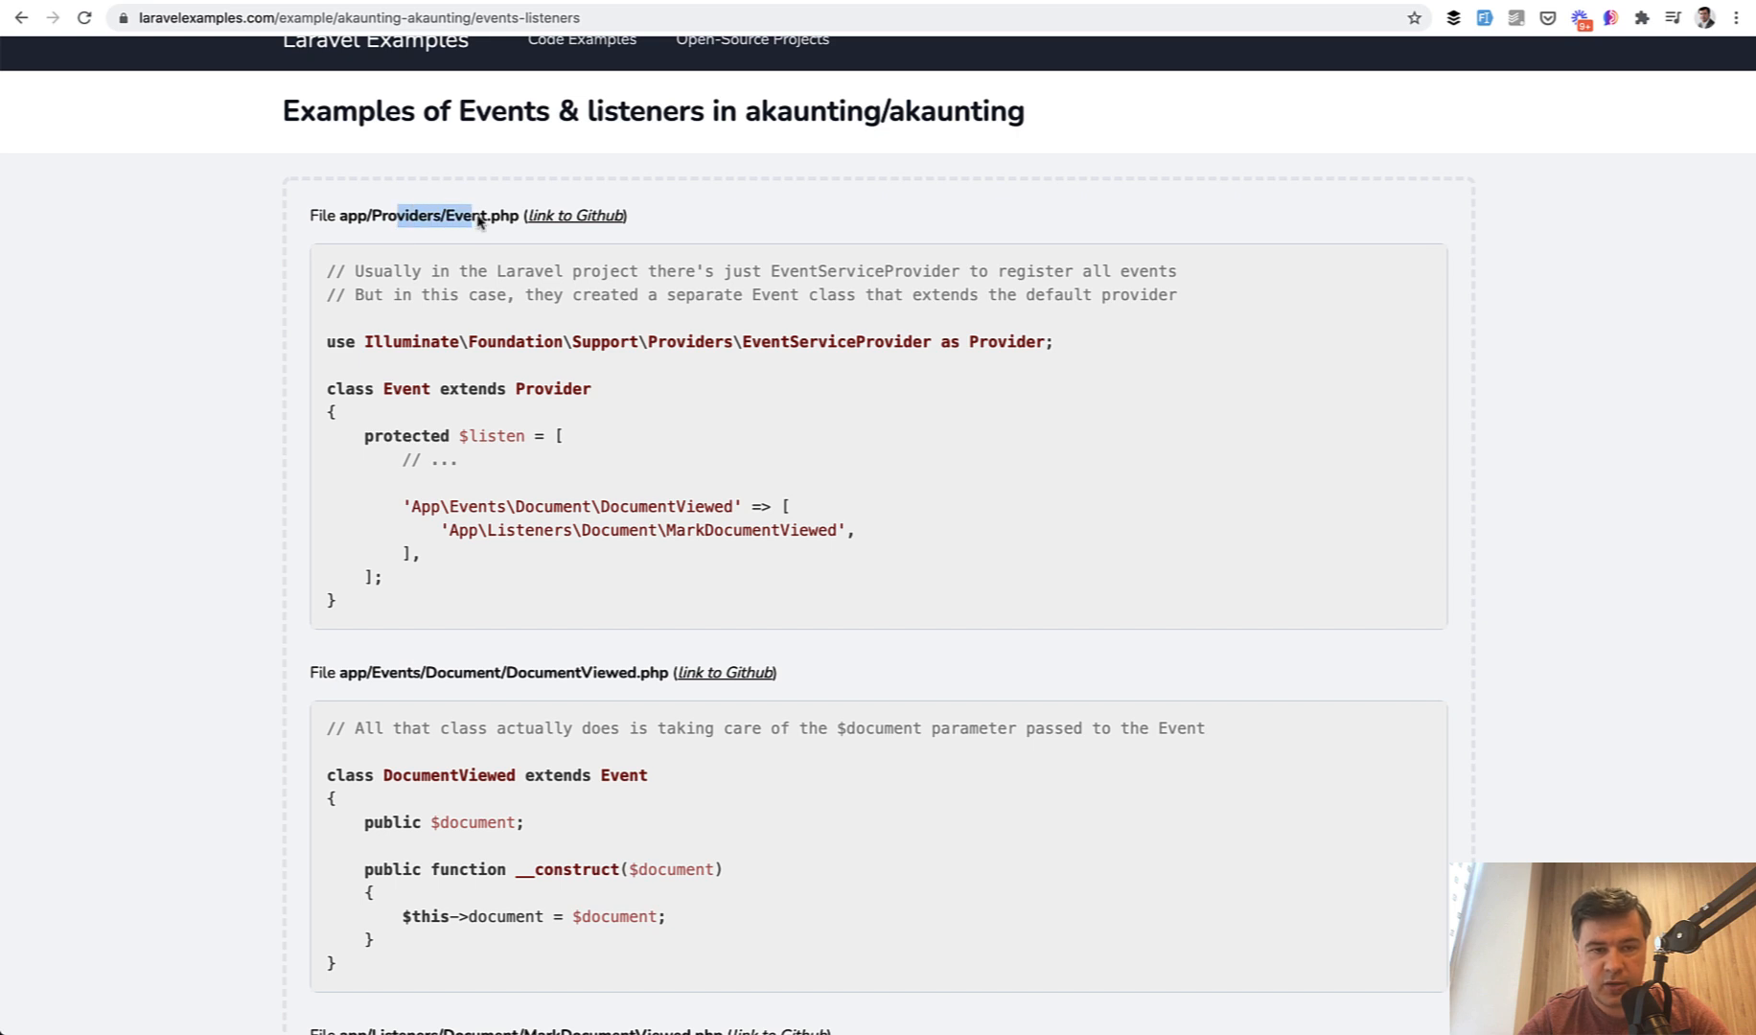
scroll(446, 436, down, 1)
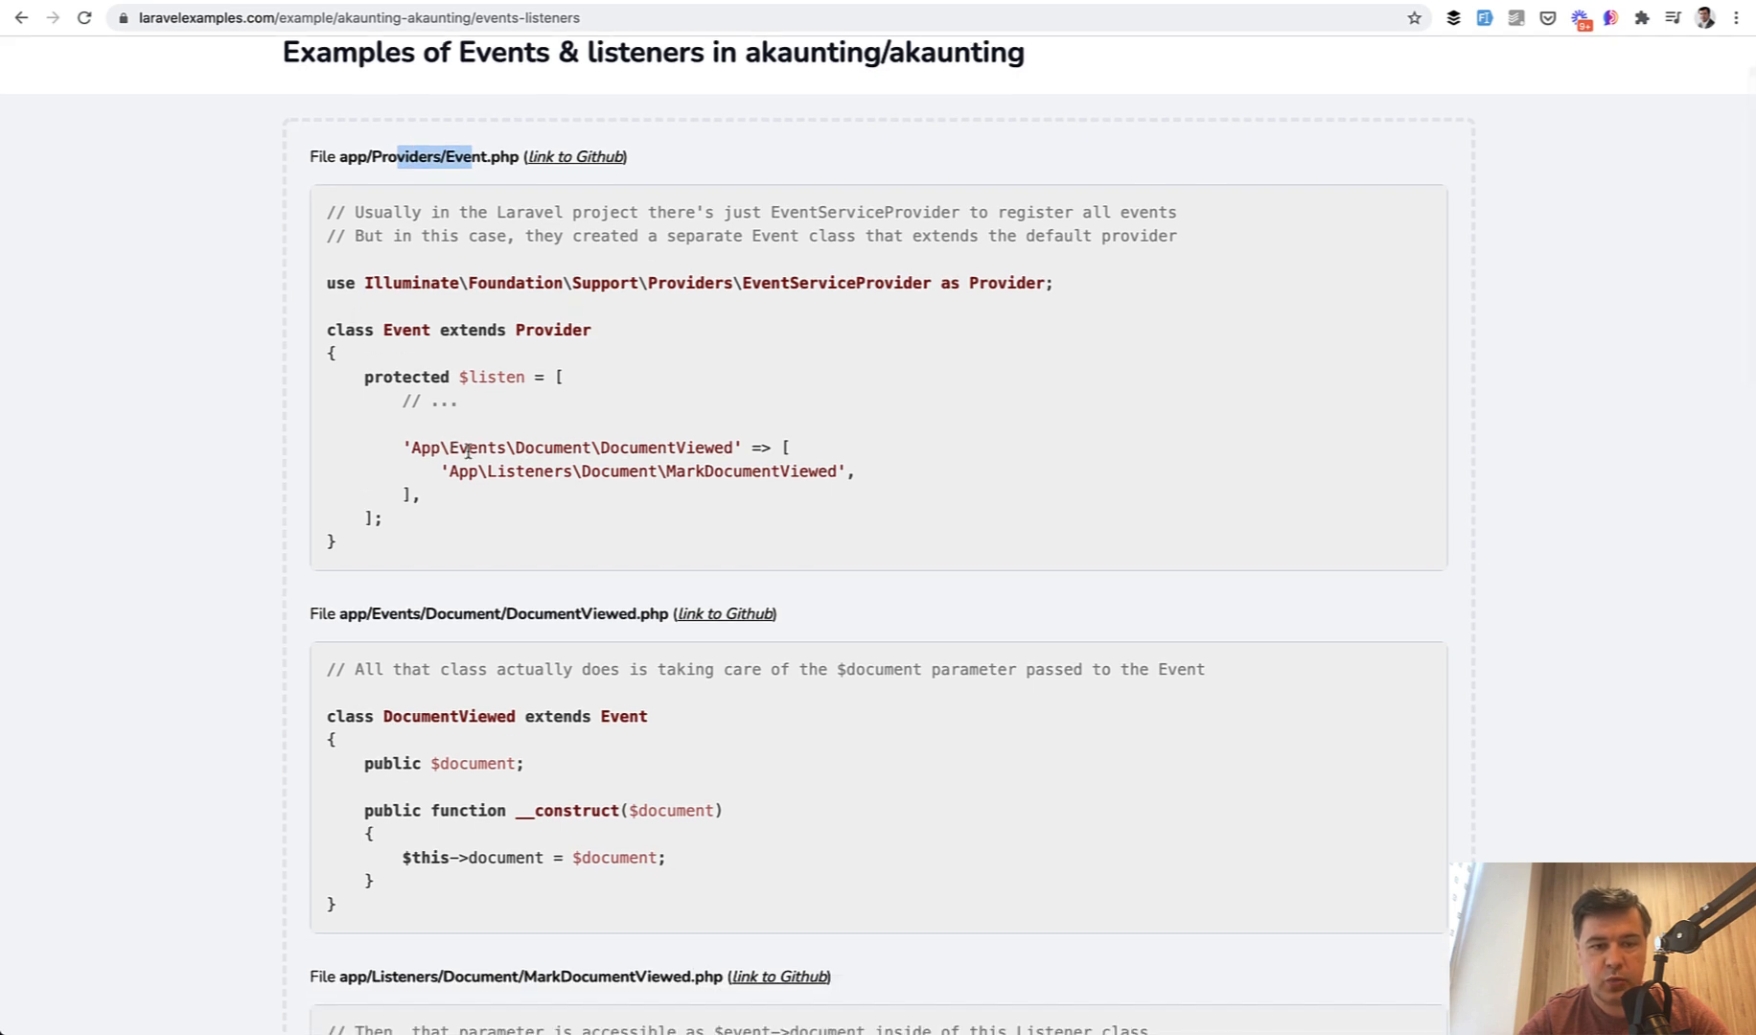
drag(464, 449, 588, 449)
click(551, 471)
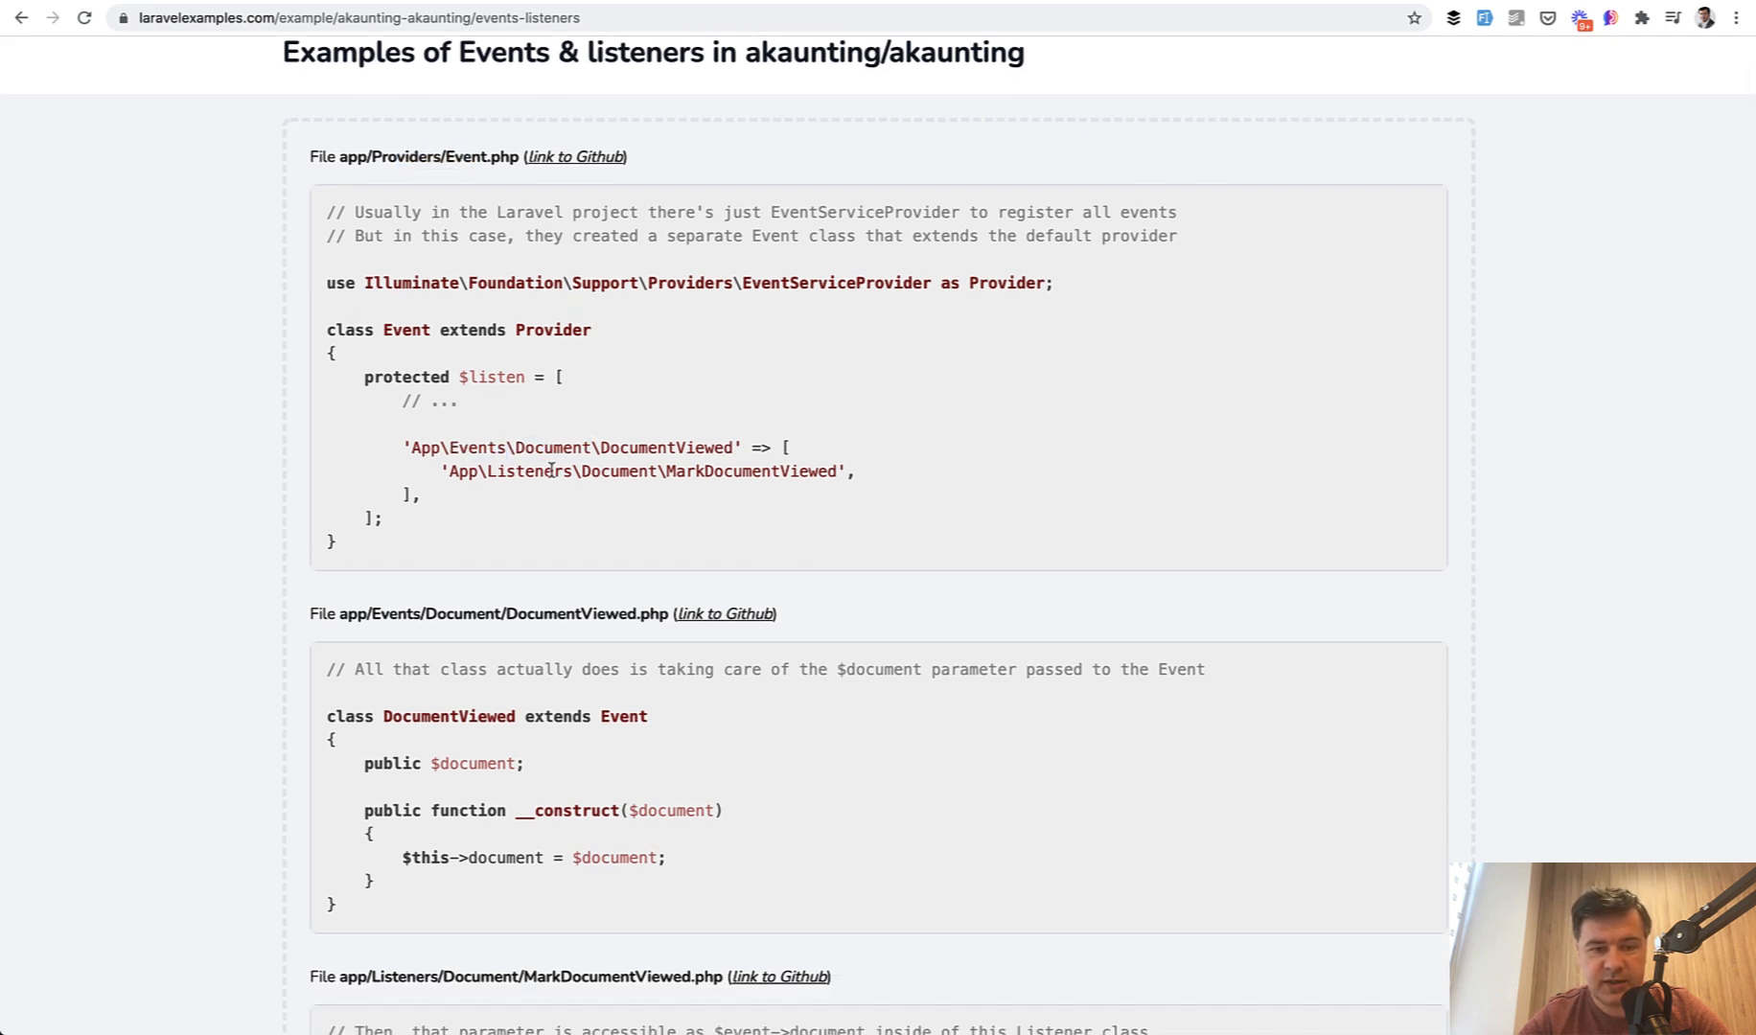
scroll(551, 470, down, 2)
scroll(551, 470, down, 1)
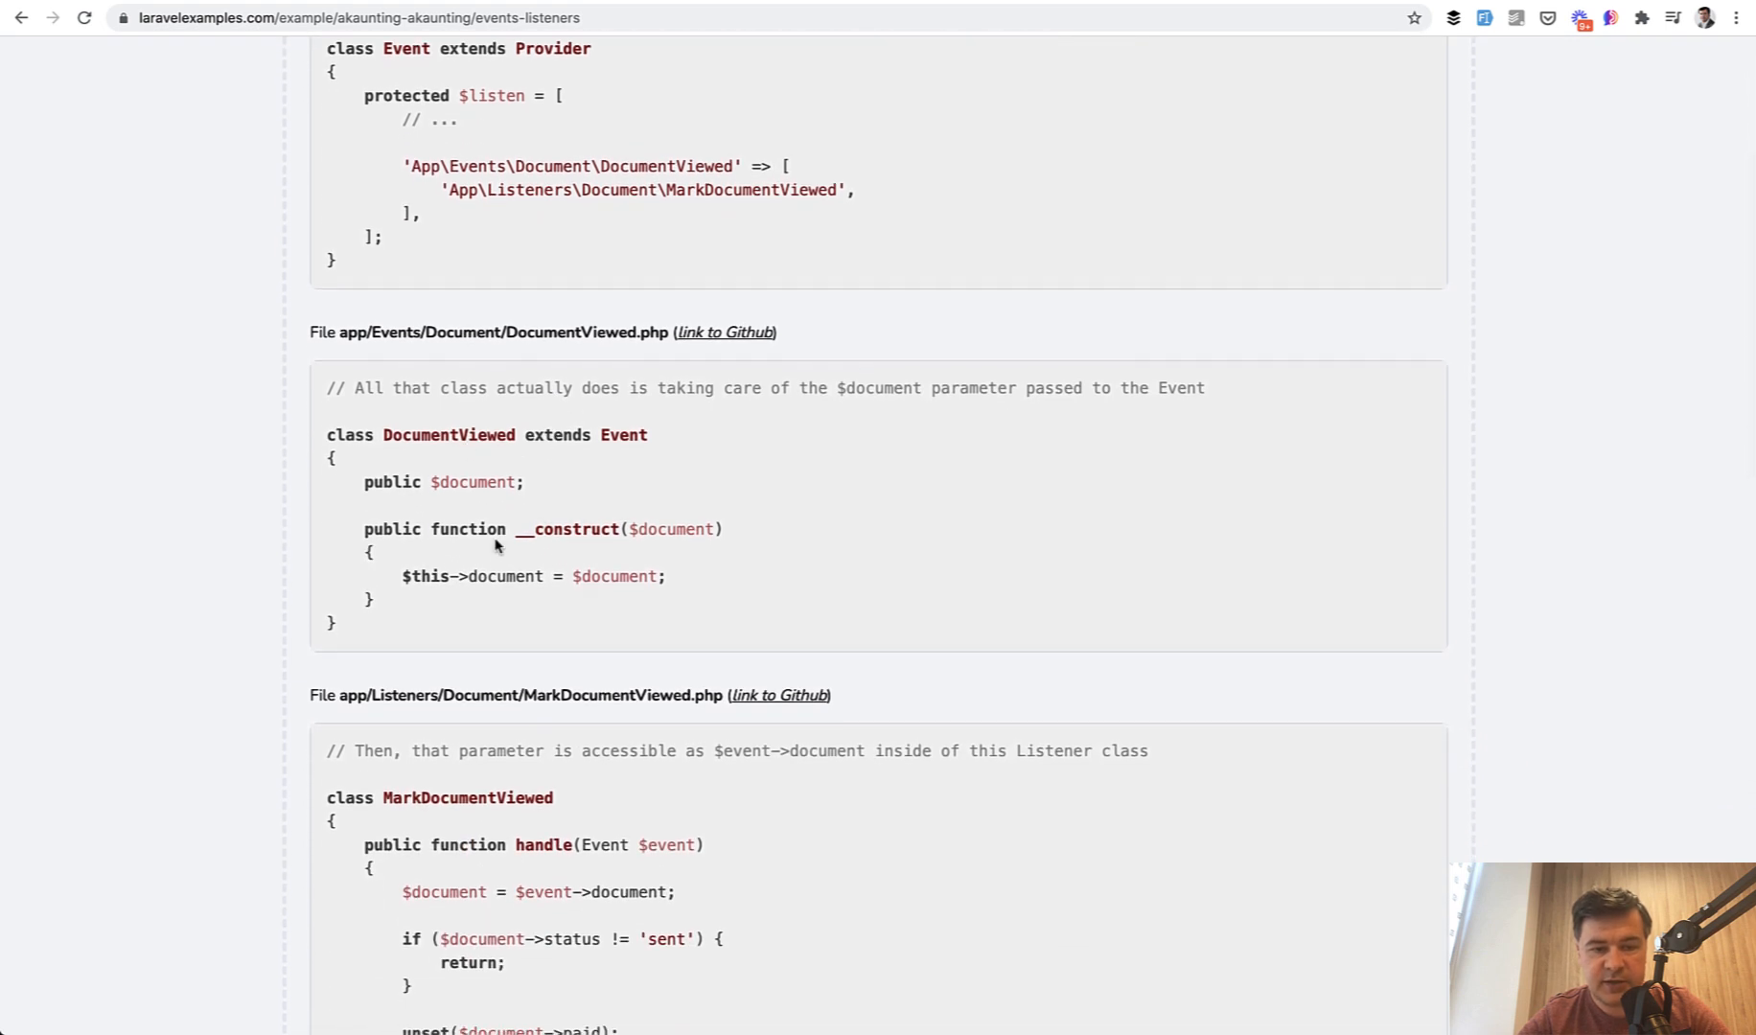
scroll(496, 546, down, 2)
scroll(522, 498, down, 1)
scroll(523, 498, down, 2)
scroll(452, 591, down, 1)
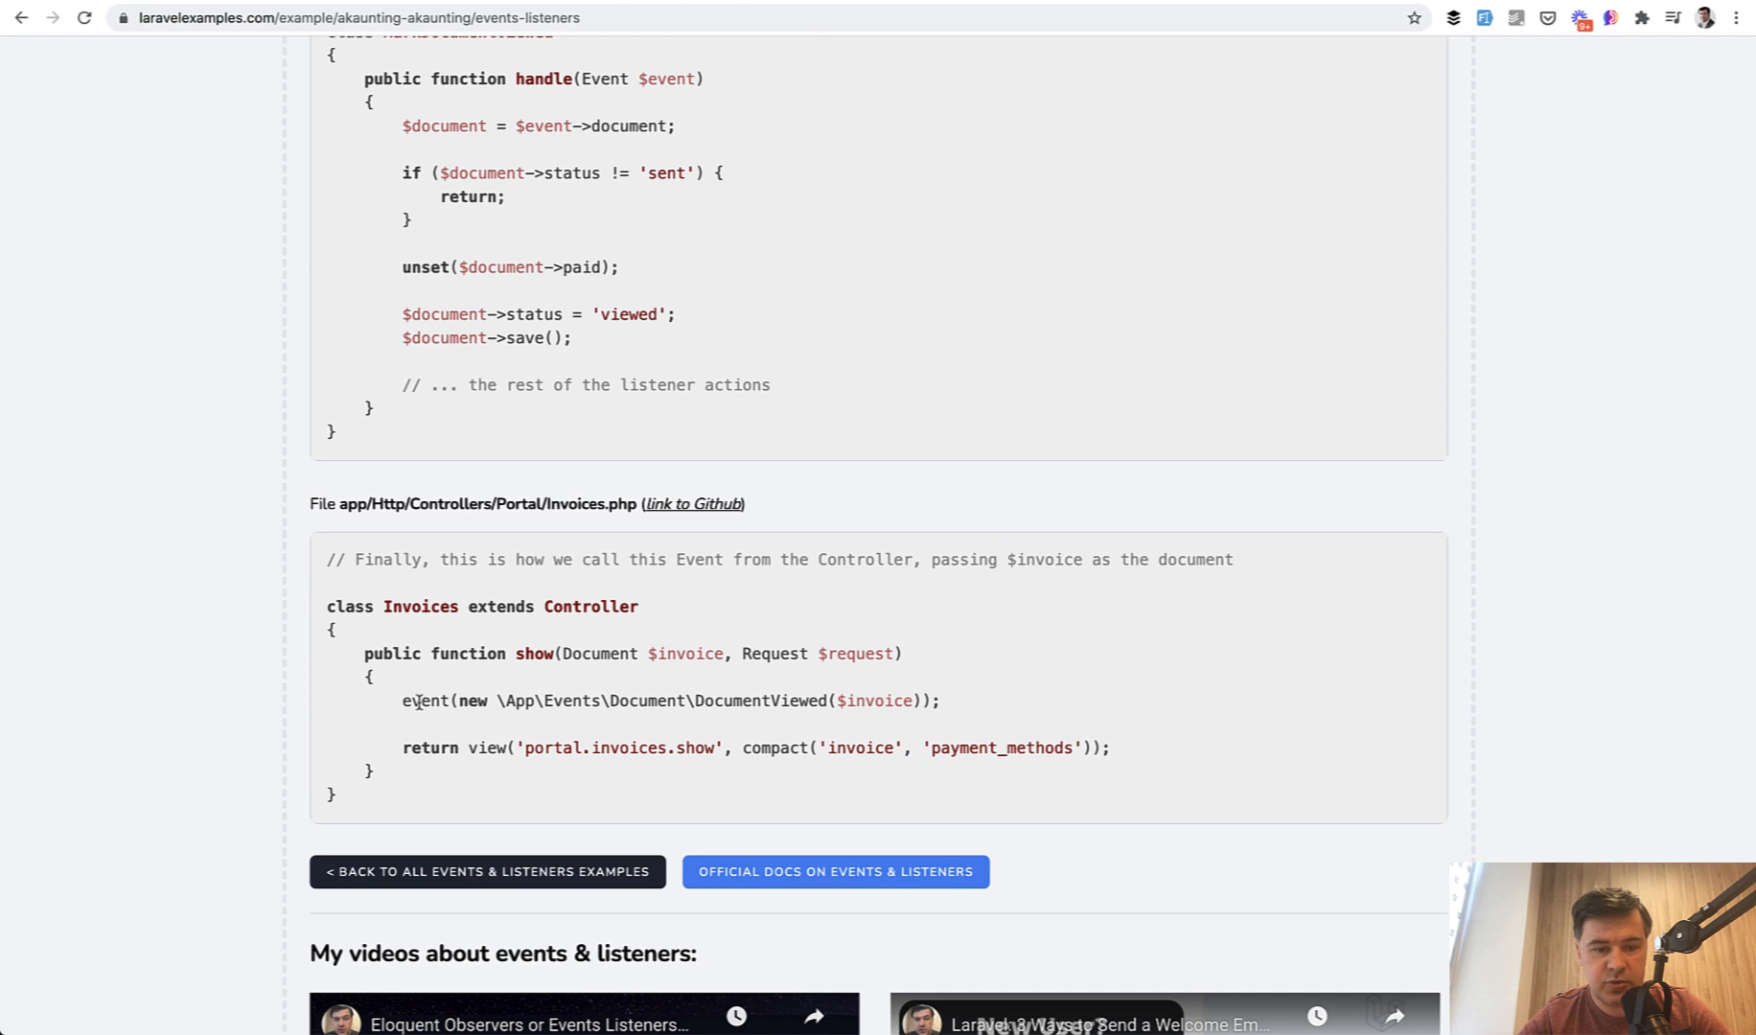
drag(419, 702, 576, 701)
click(585, 702)
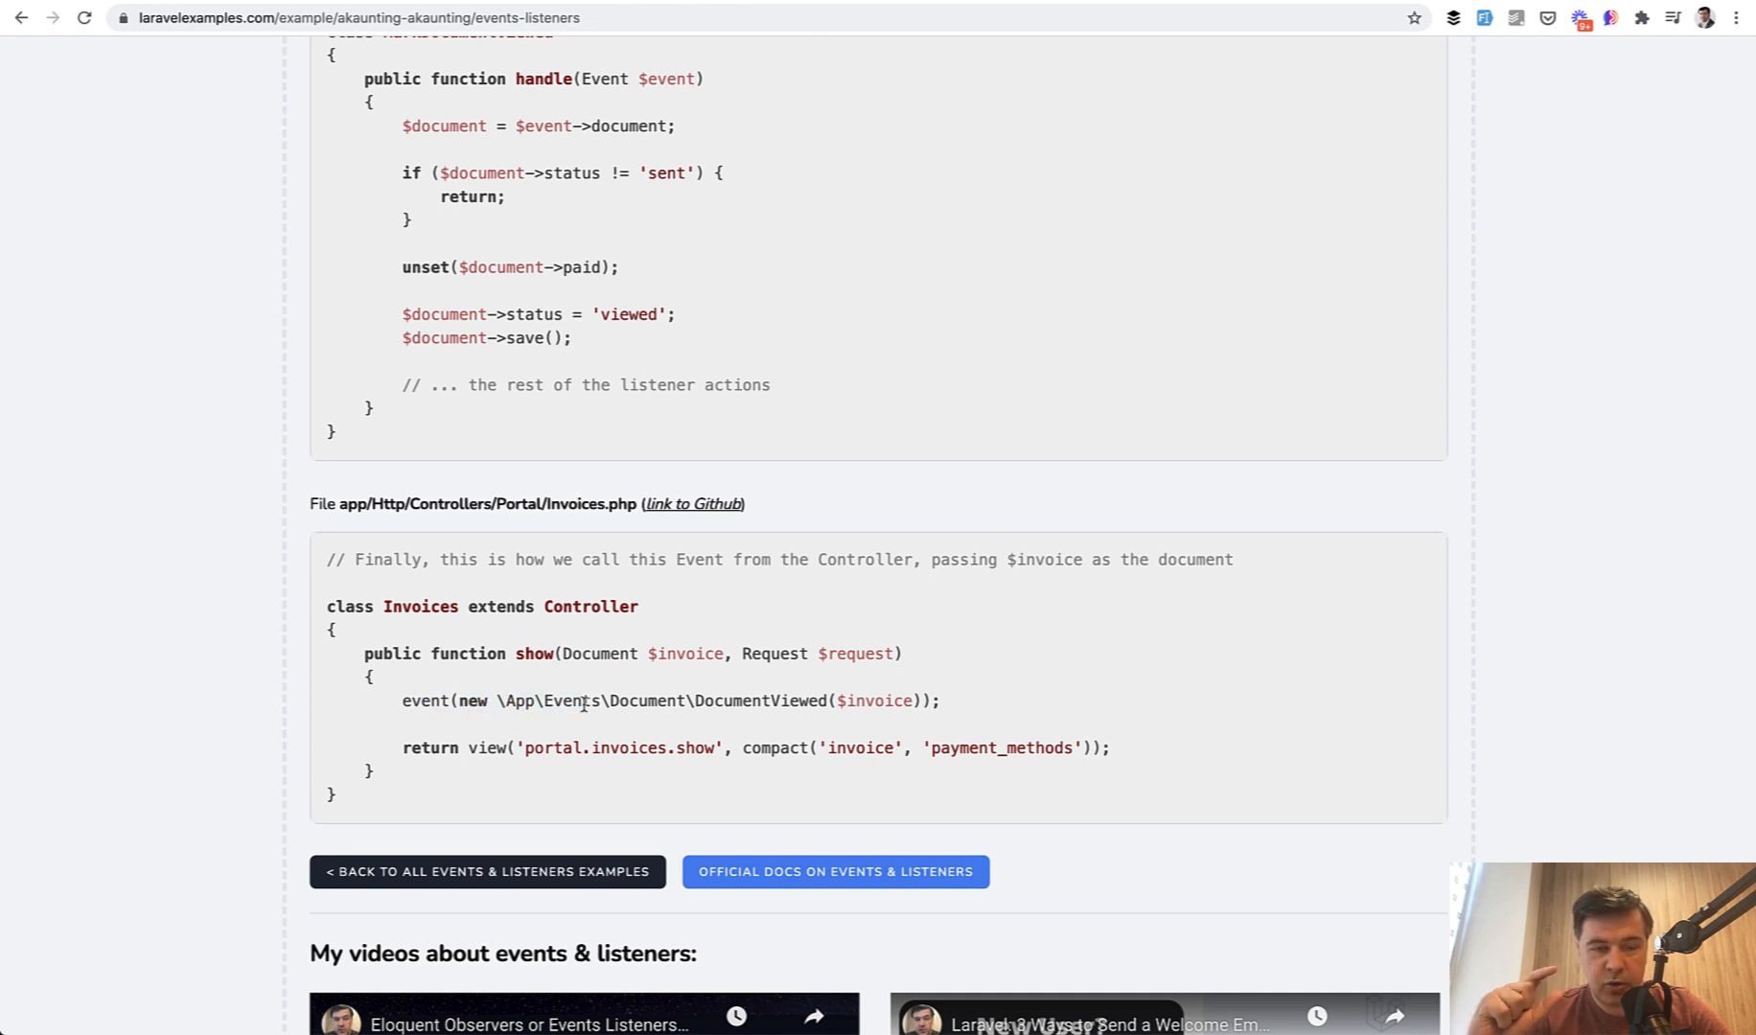
scroll(164, 695, up, 2)
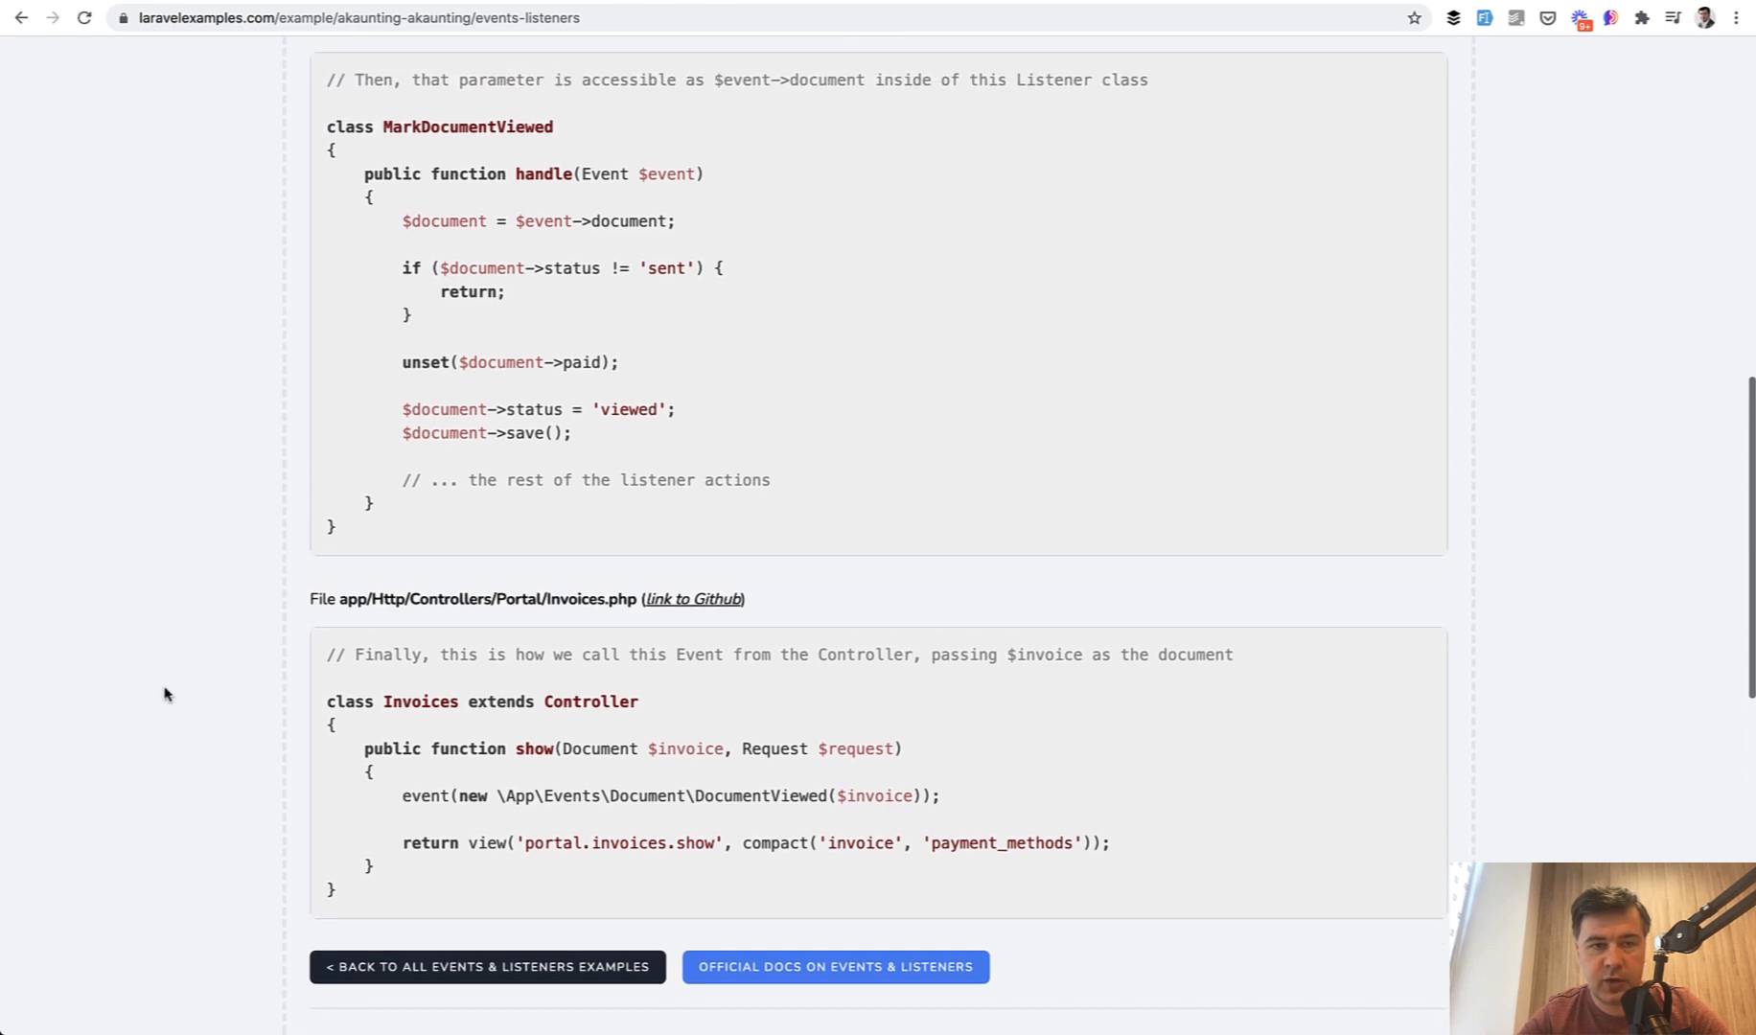
scroll(165, 695, up, 1)
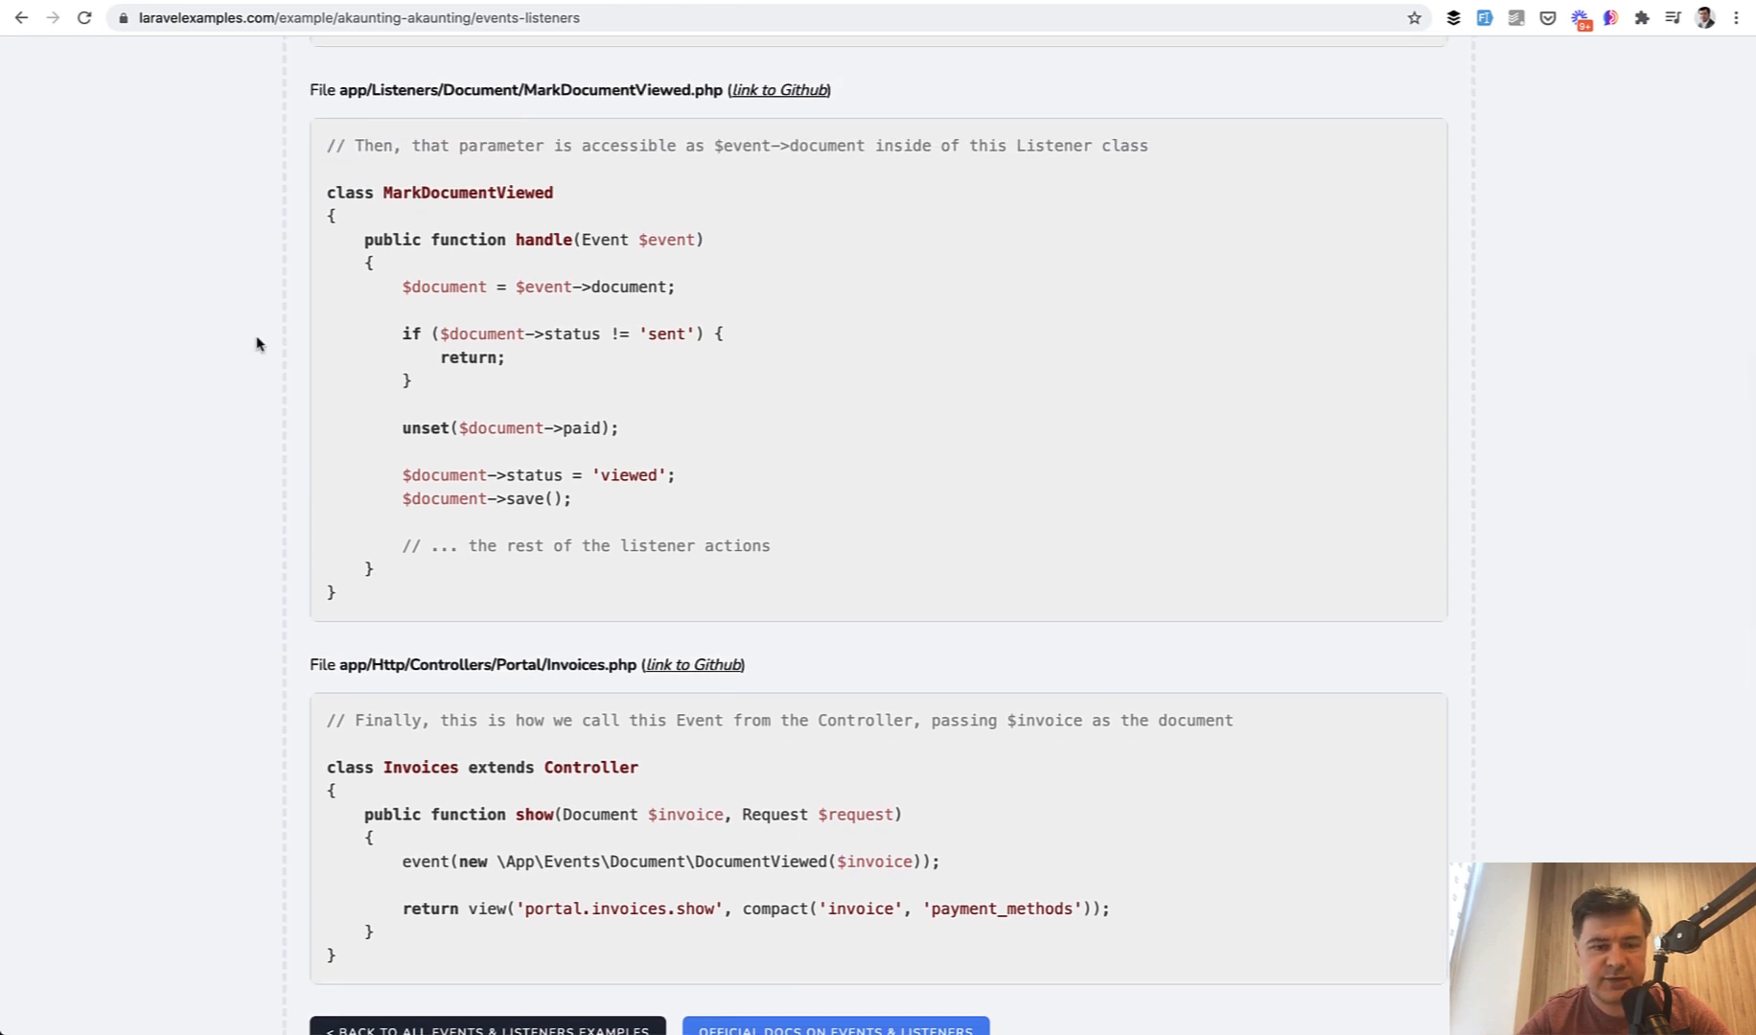
scroll(258, 343, up, 1)
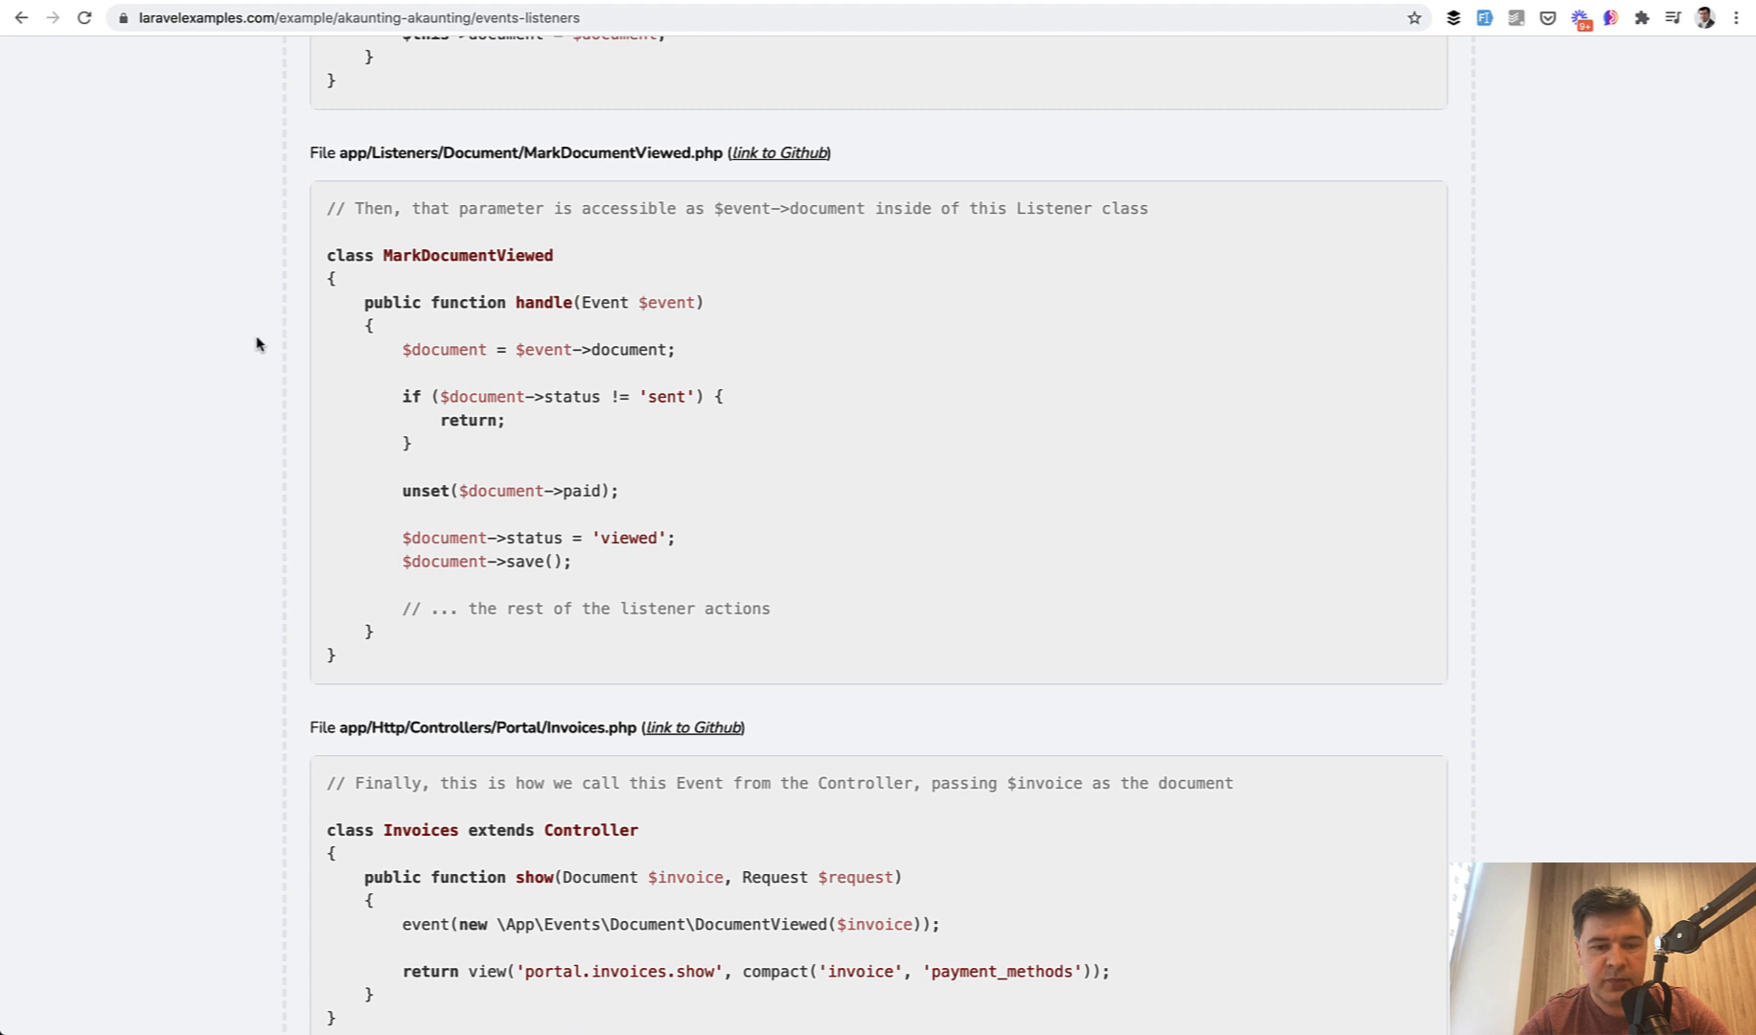
scroll(257, 343, down, 2)
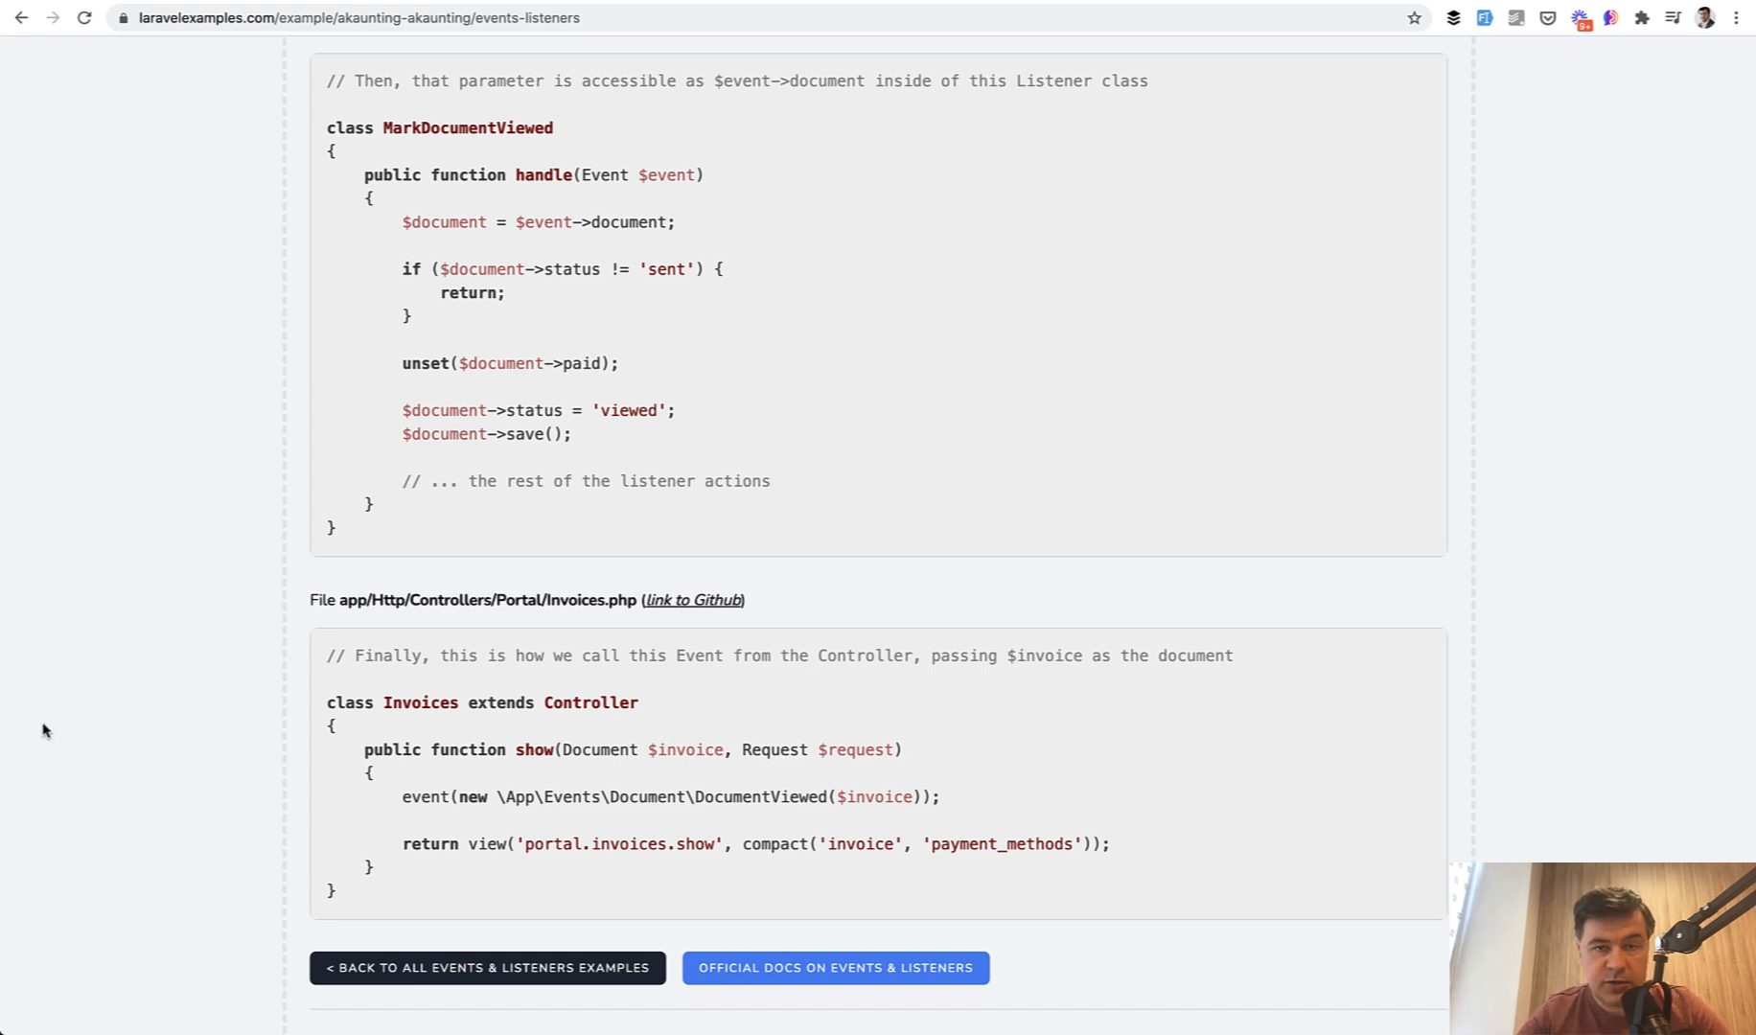
scroll(91, 698, down, 2)
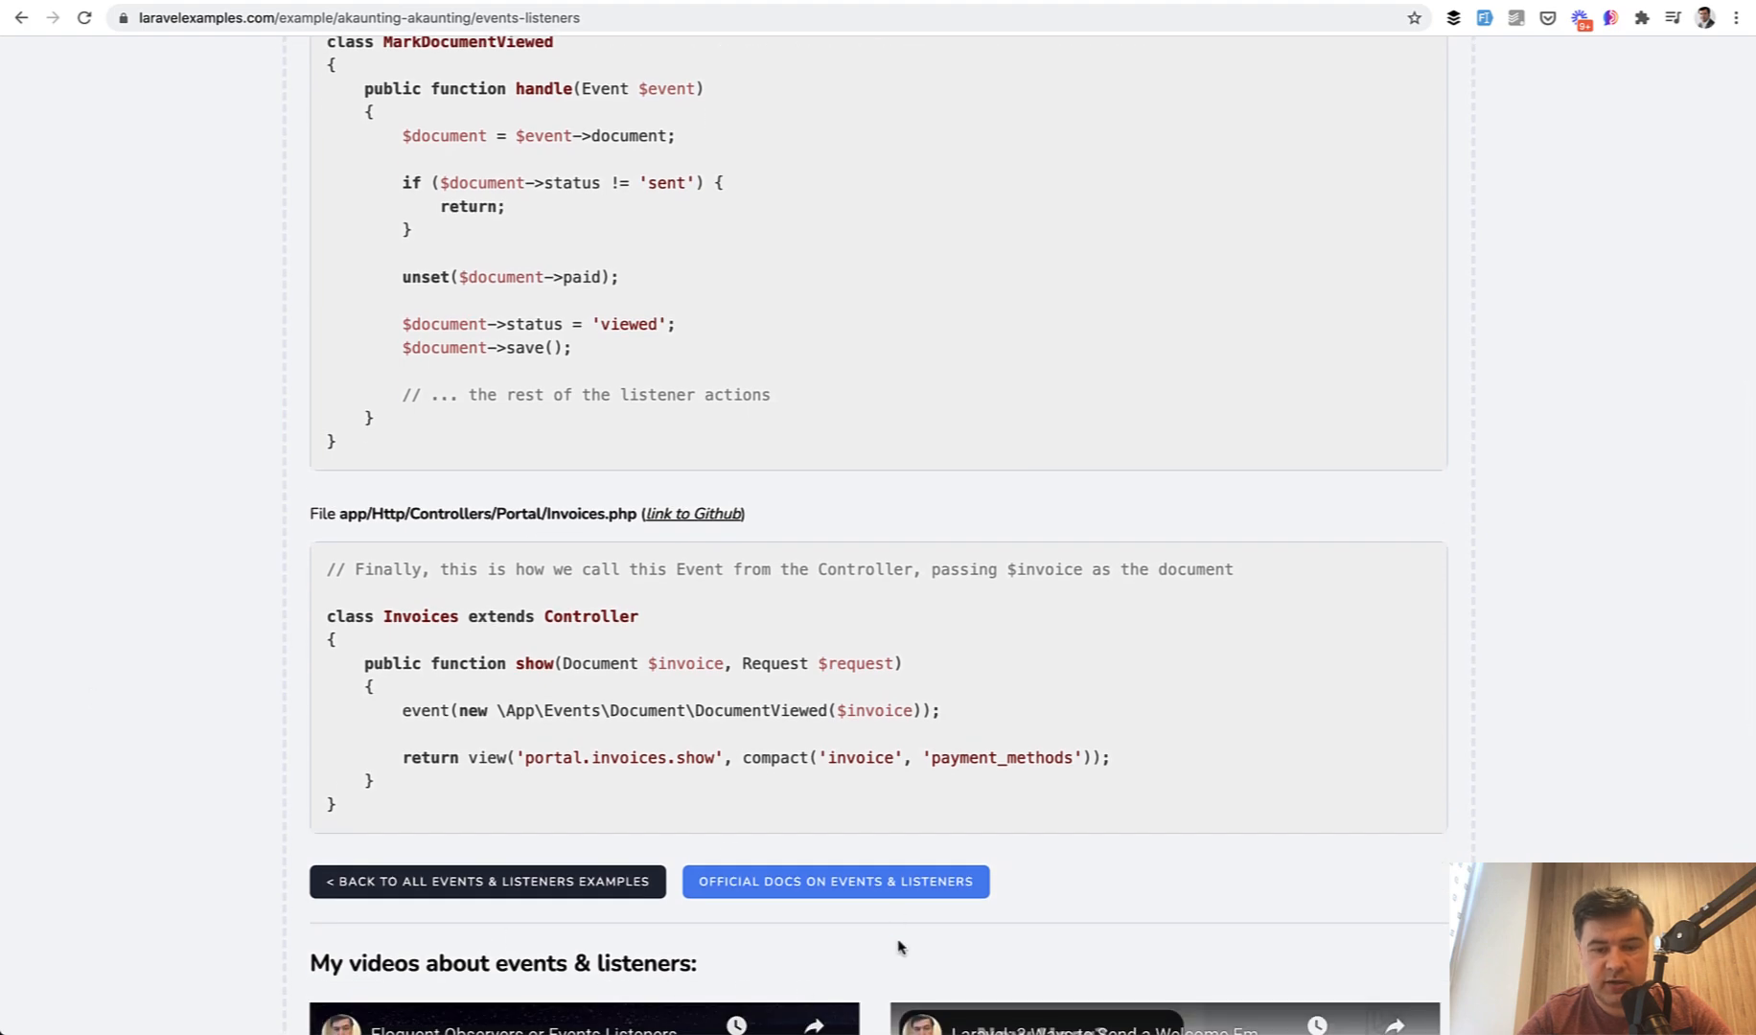
scroll(900, 944, down, 4)
scroll(900, 944, down, 5)
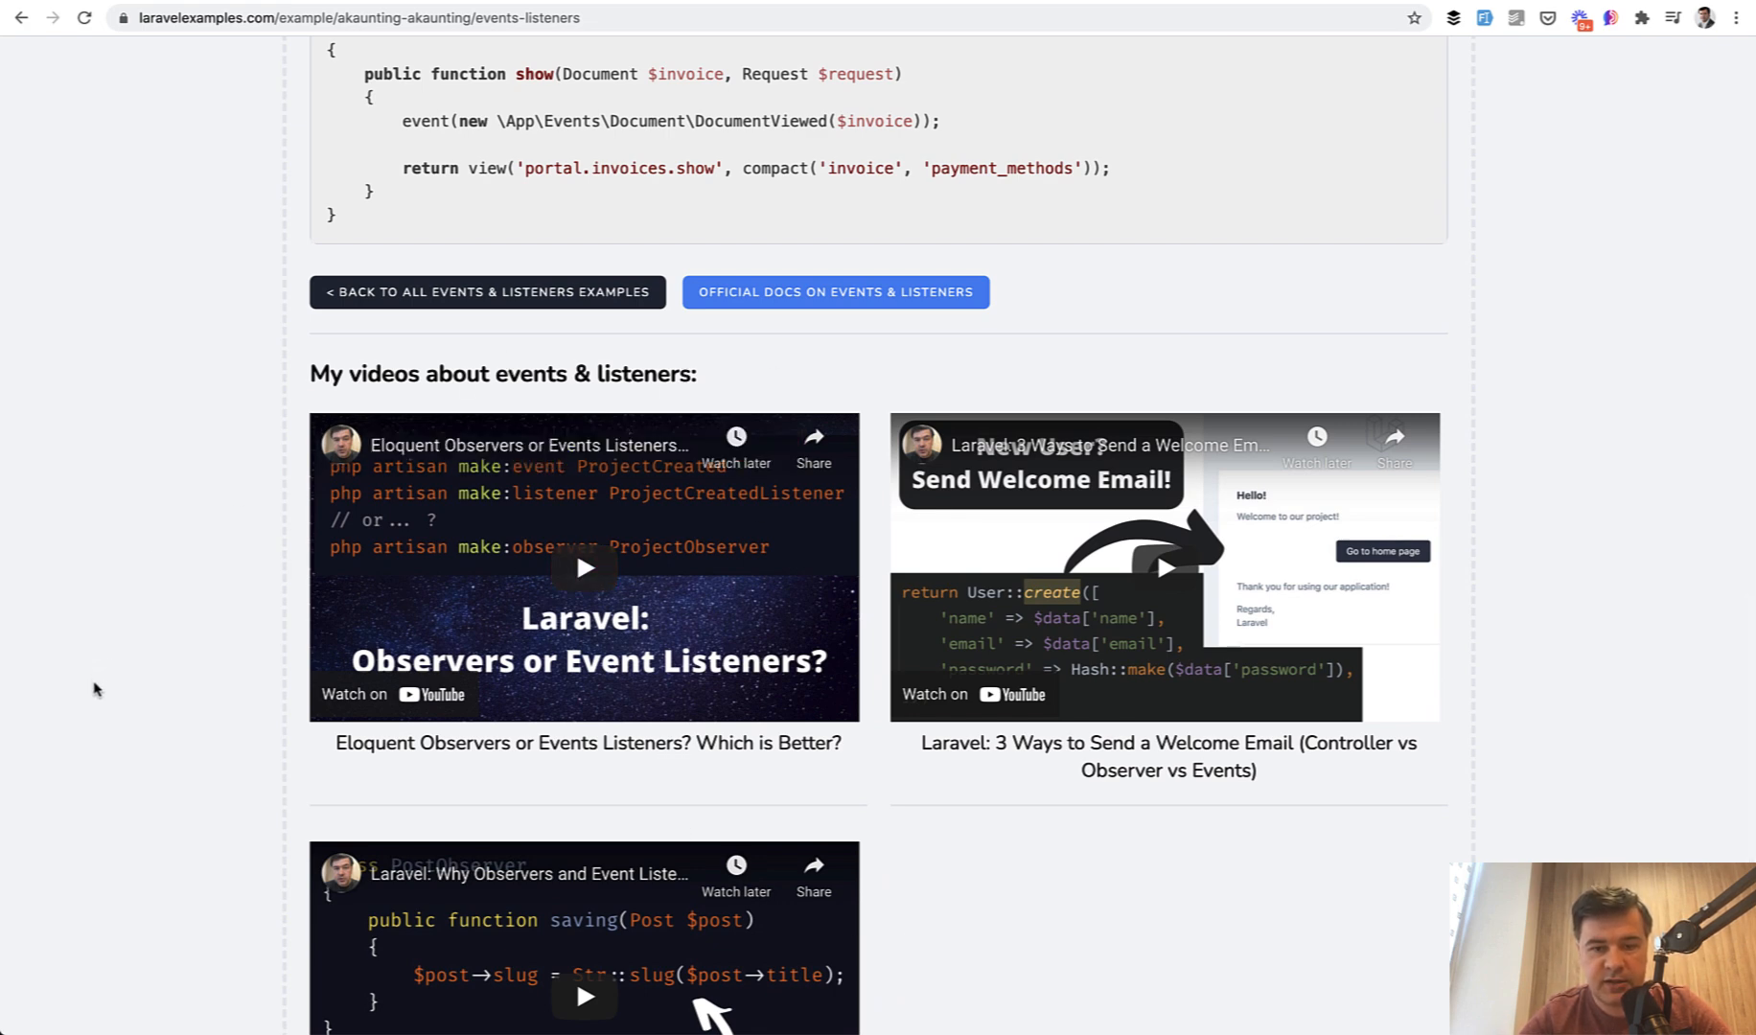
scroll(82, 701, down, 5)
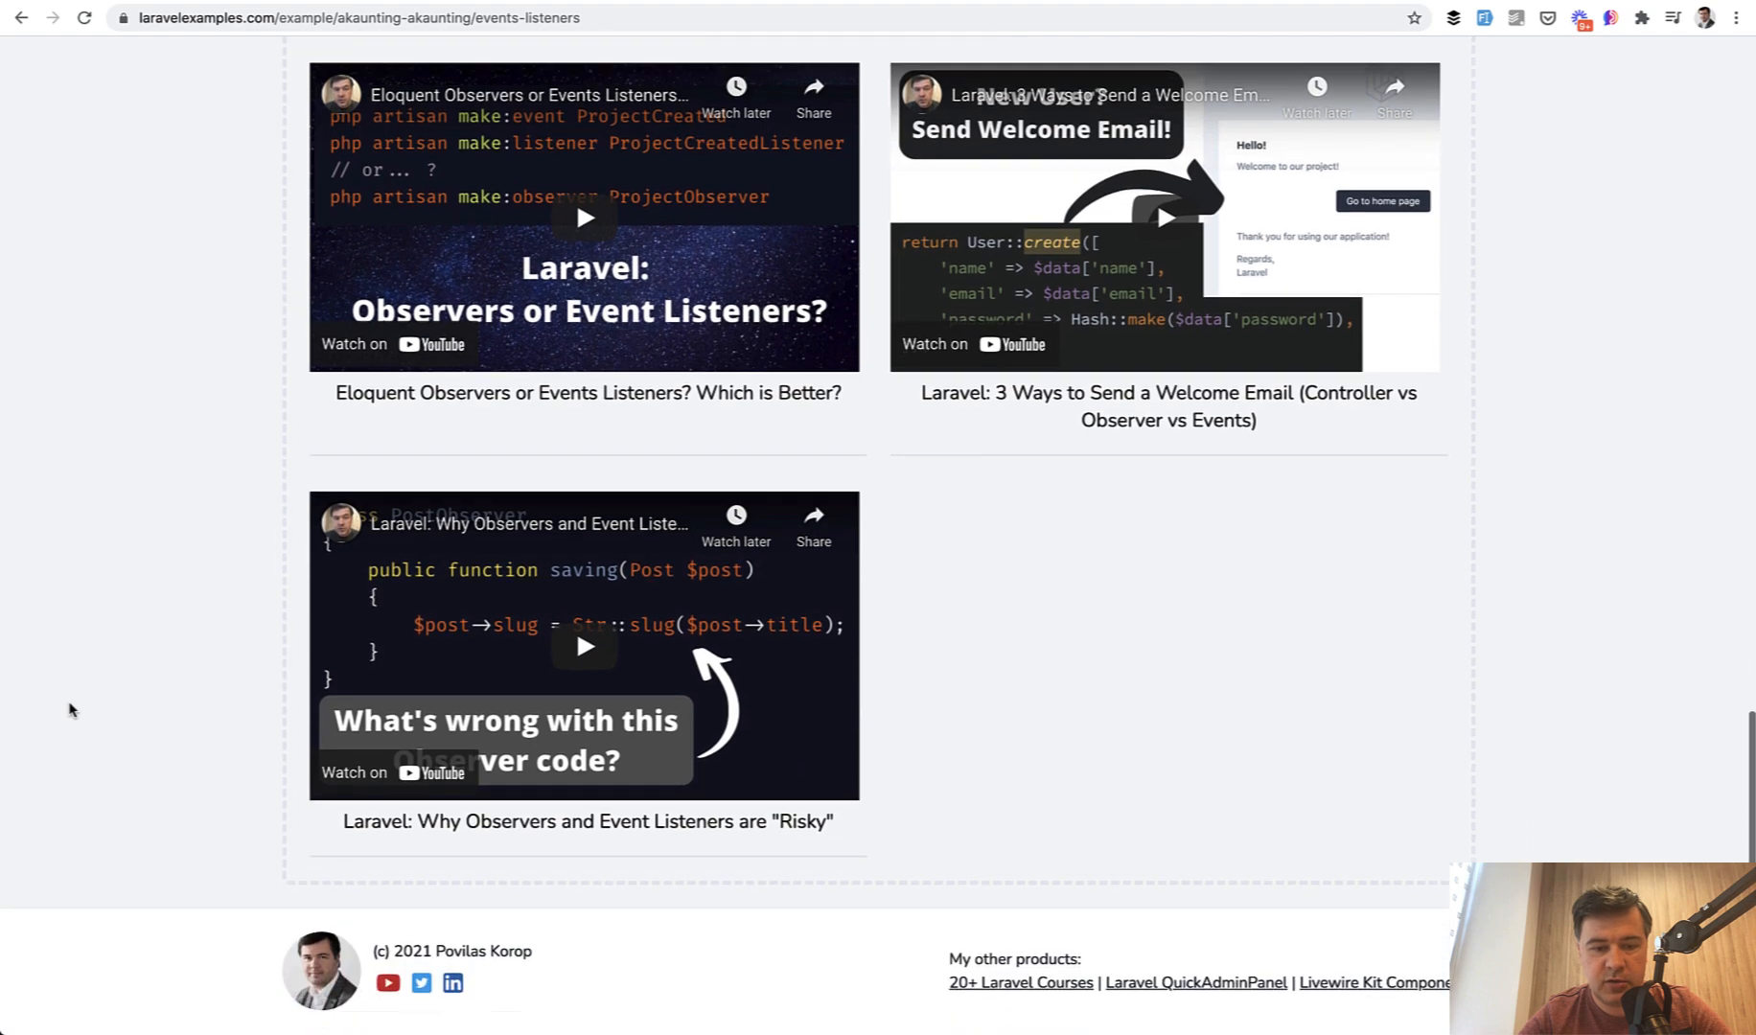
scroll(71, 711, up, 10)
scroll(71, 660, up, 10)
scroll(71, 659, up, 8)
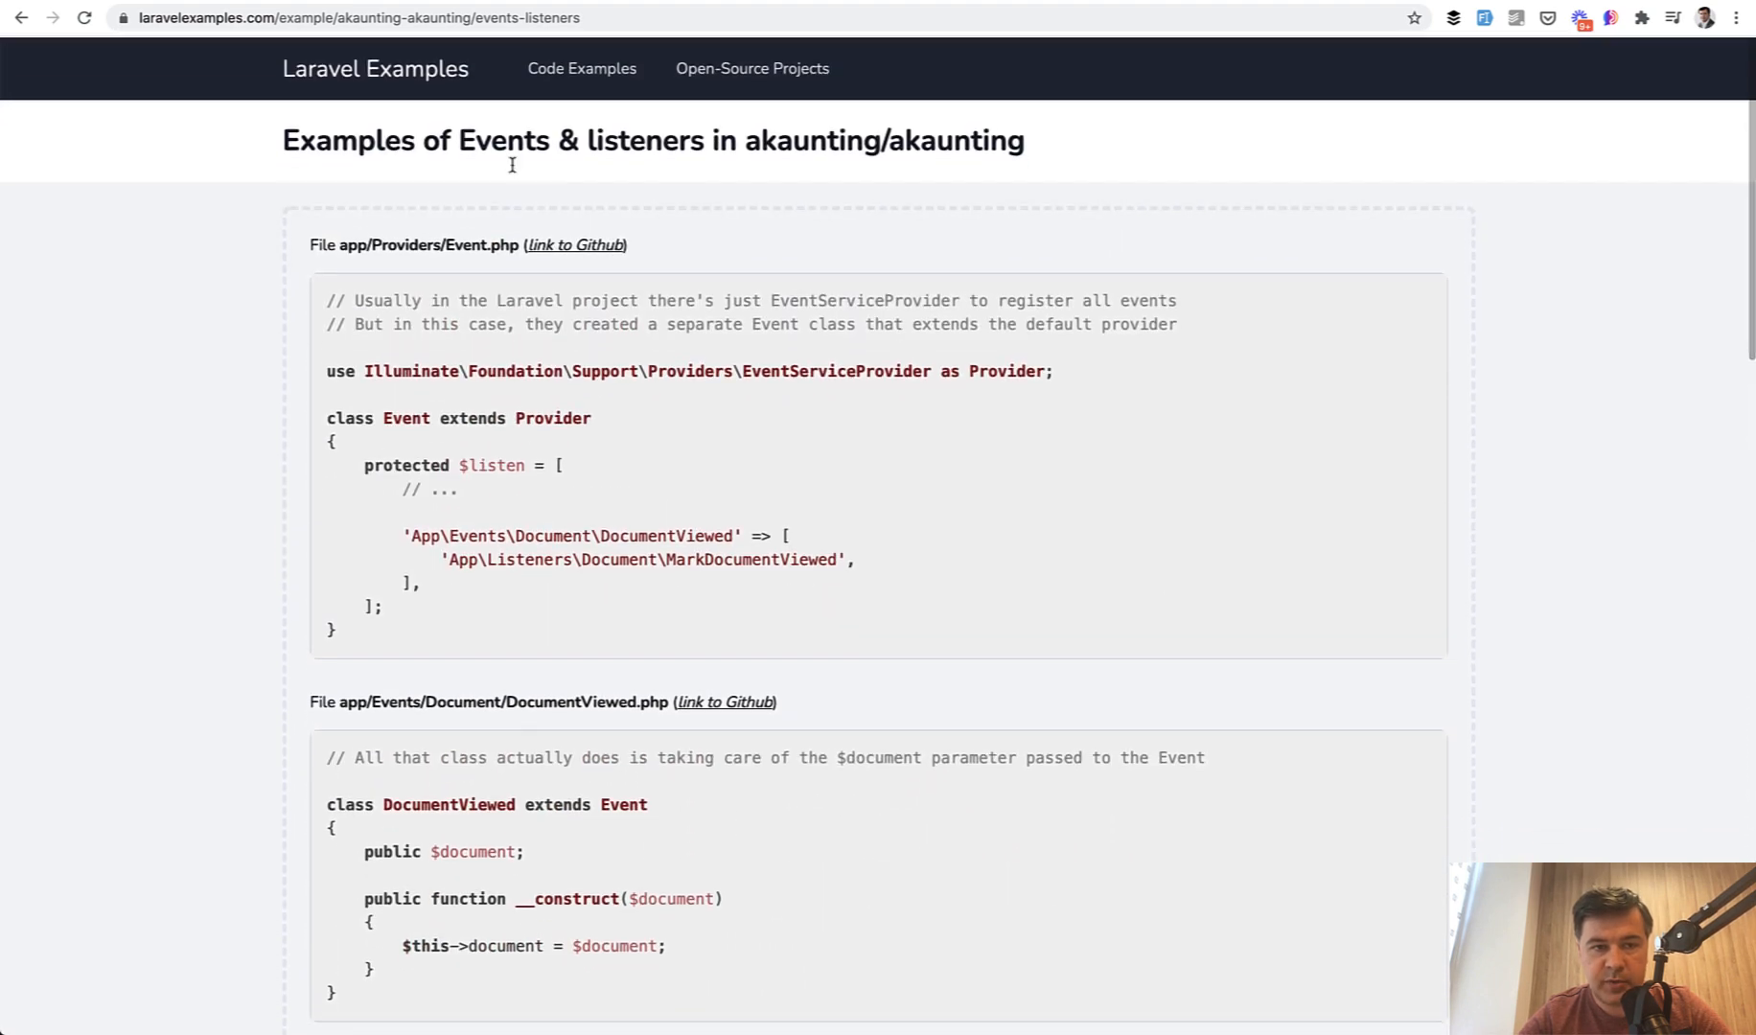
Step: Browse the Traits category from Code Examples, then switch to the Polymorphic relationships category
click(582, 67)
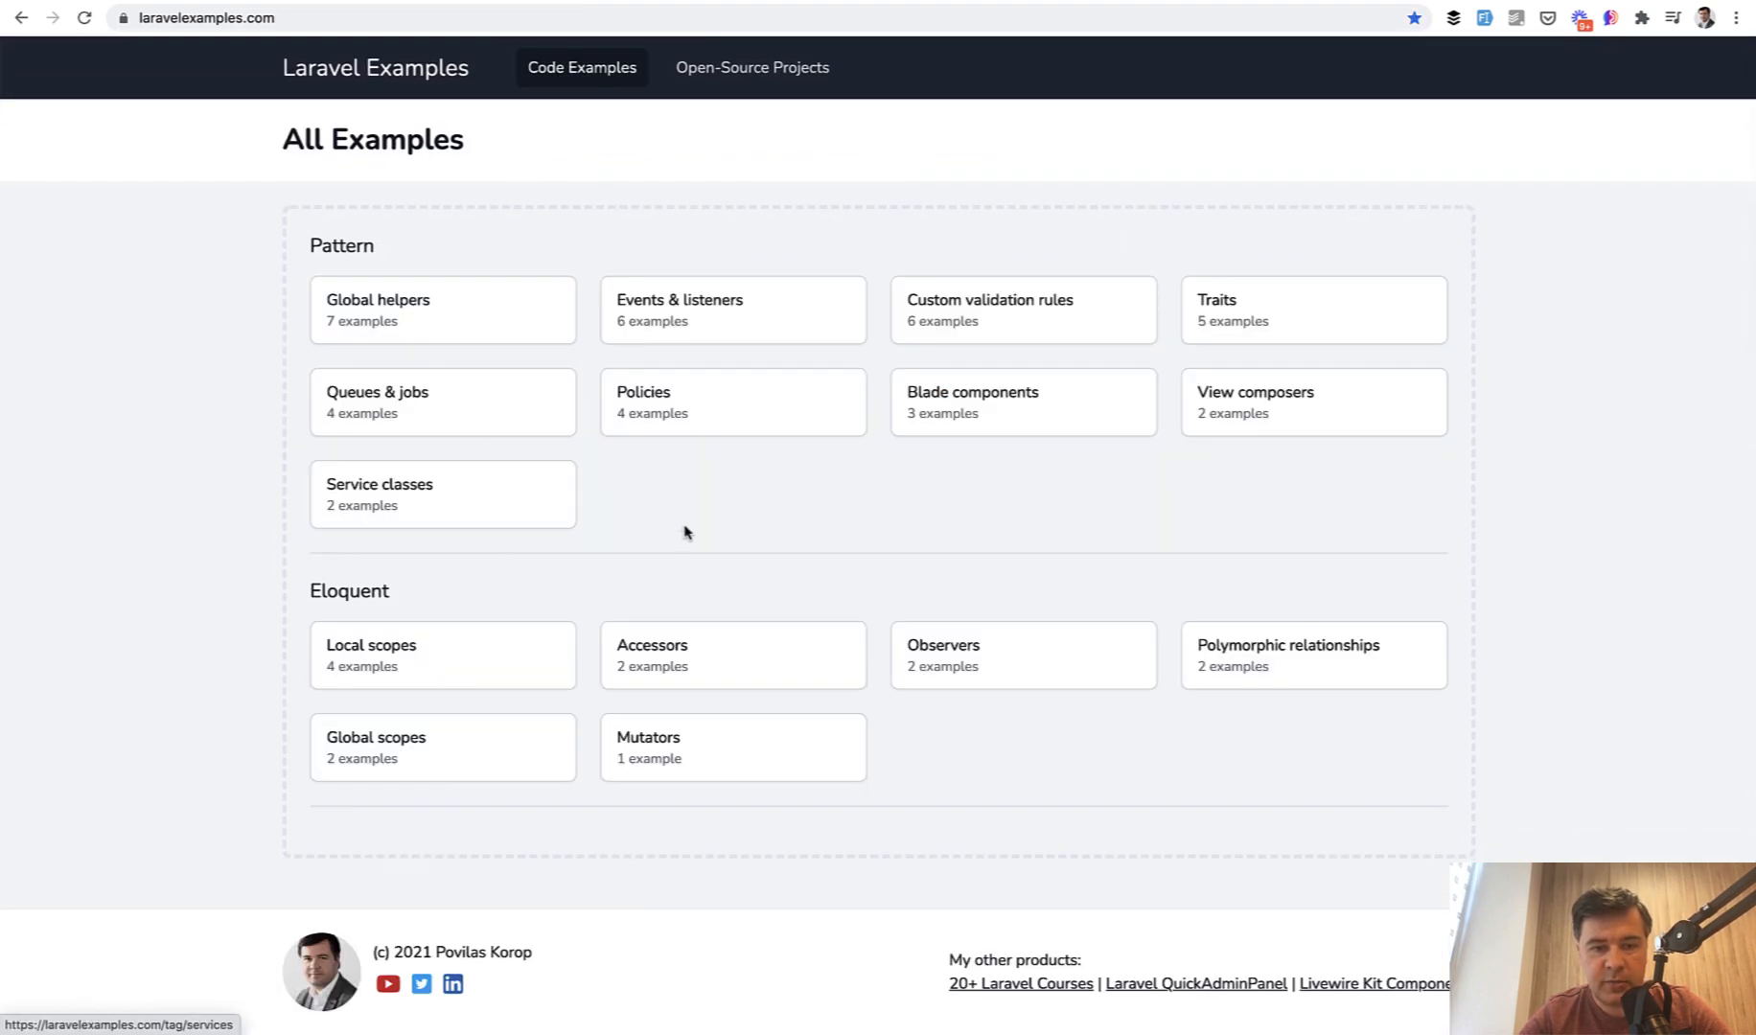
click(1246, 302)
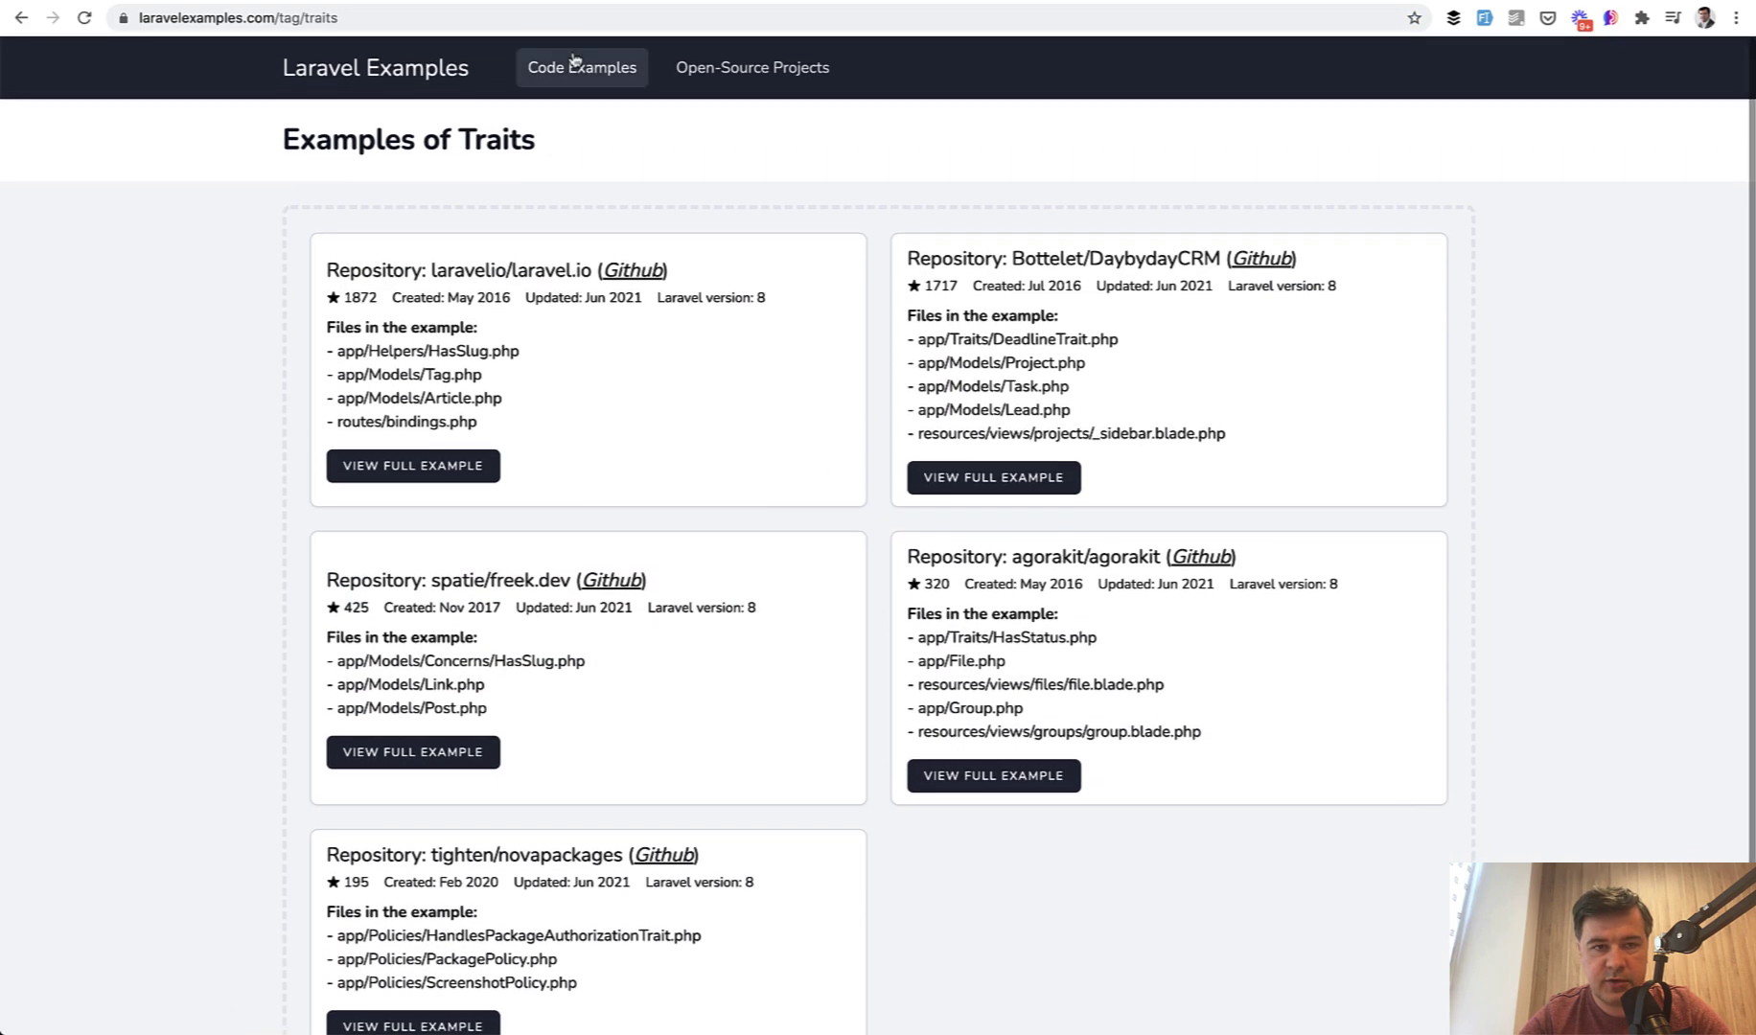
click(576, 67)
click(1246, 659)
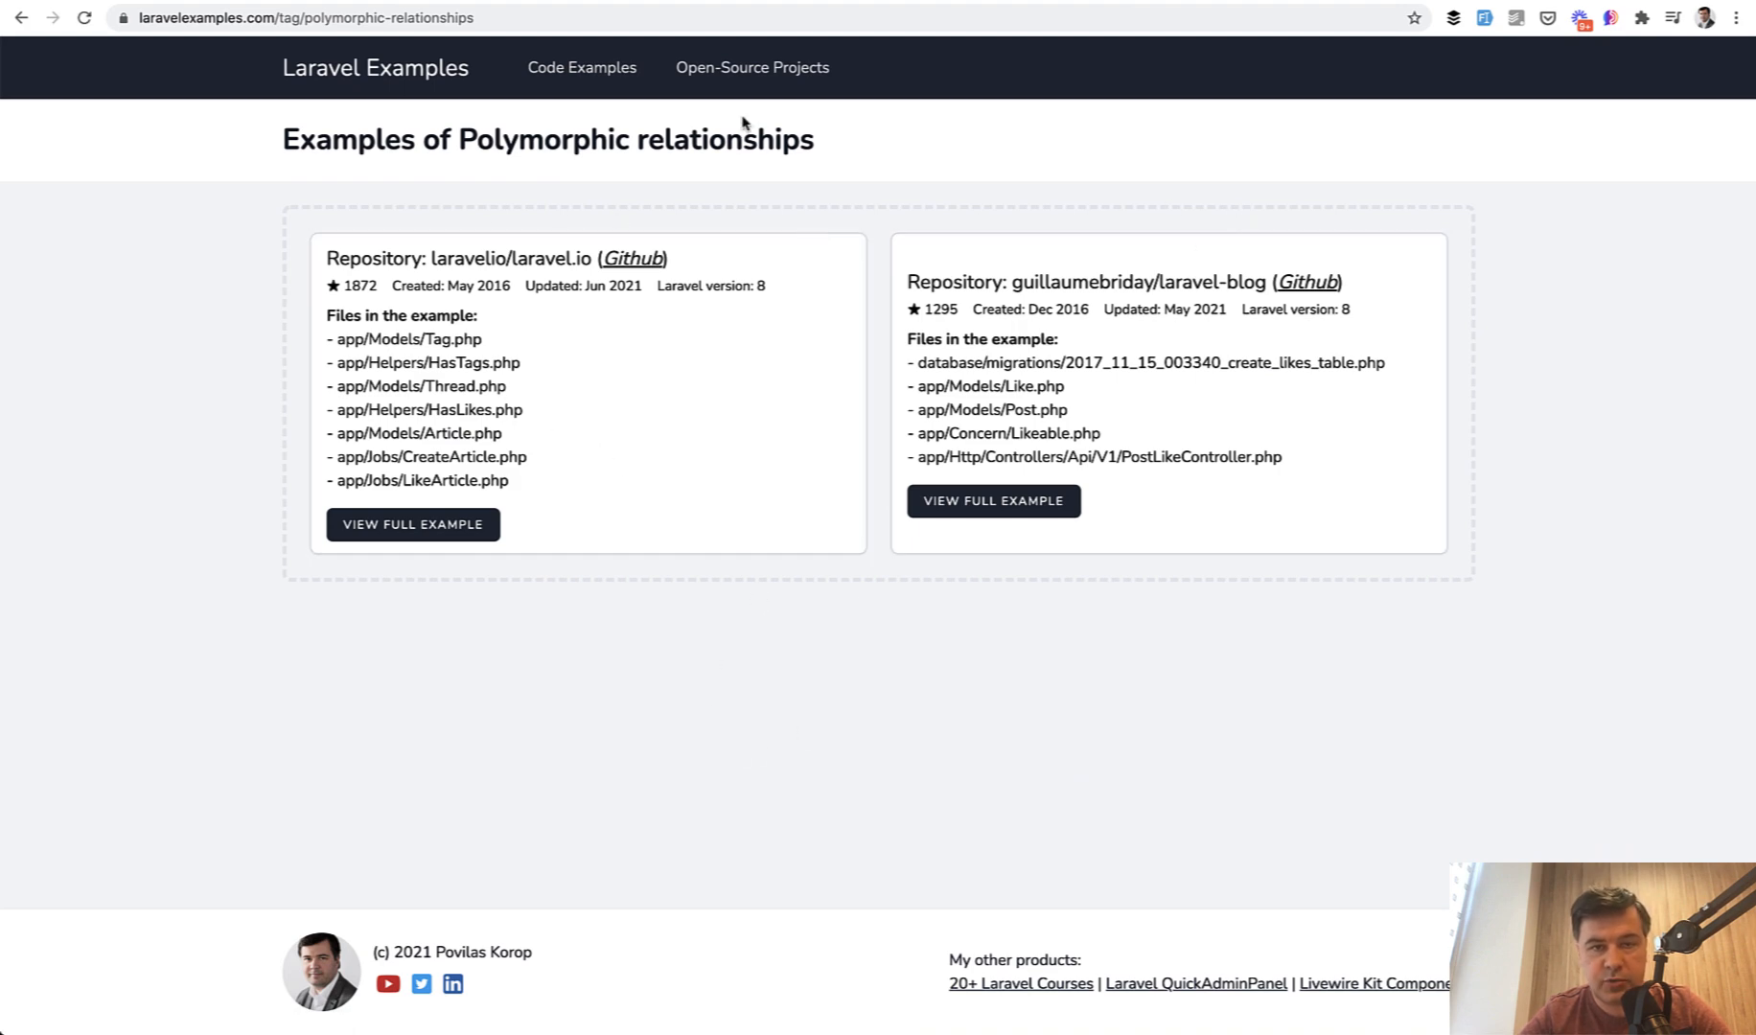
Step: From Open-Source Projects, view akaunting's global helpers example, then return to all Global helpers examples
click(751, 67)
scroll(162, 482, down, 6)
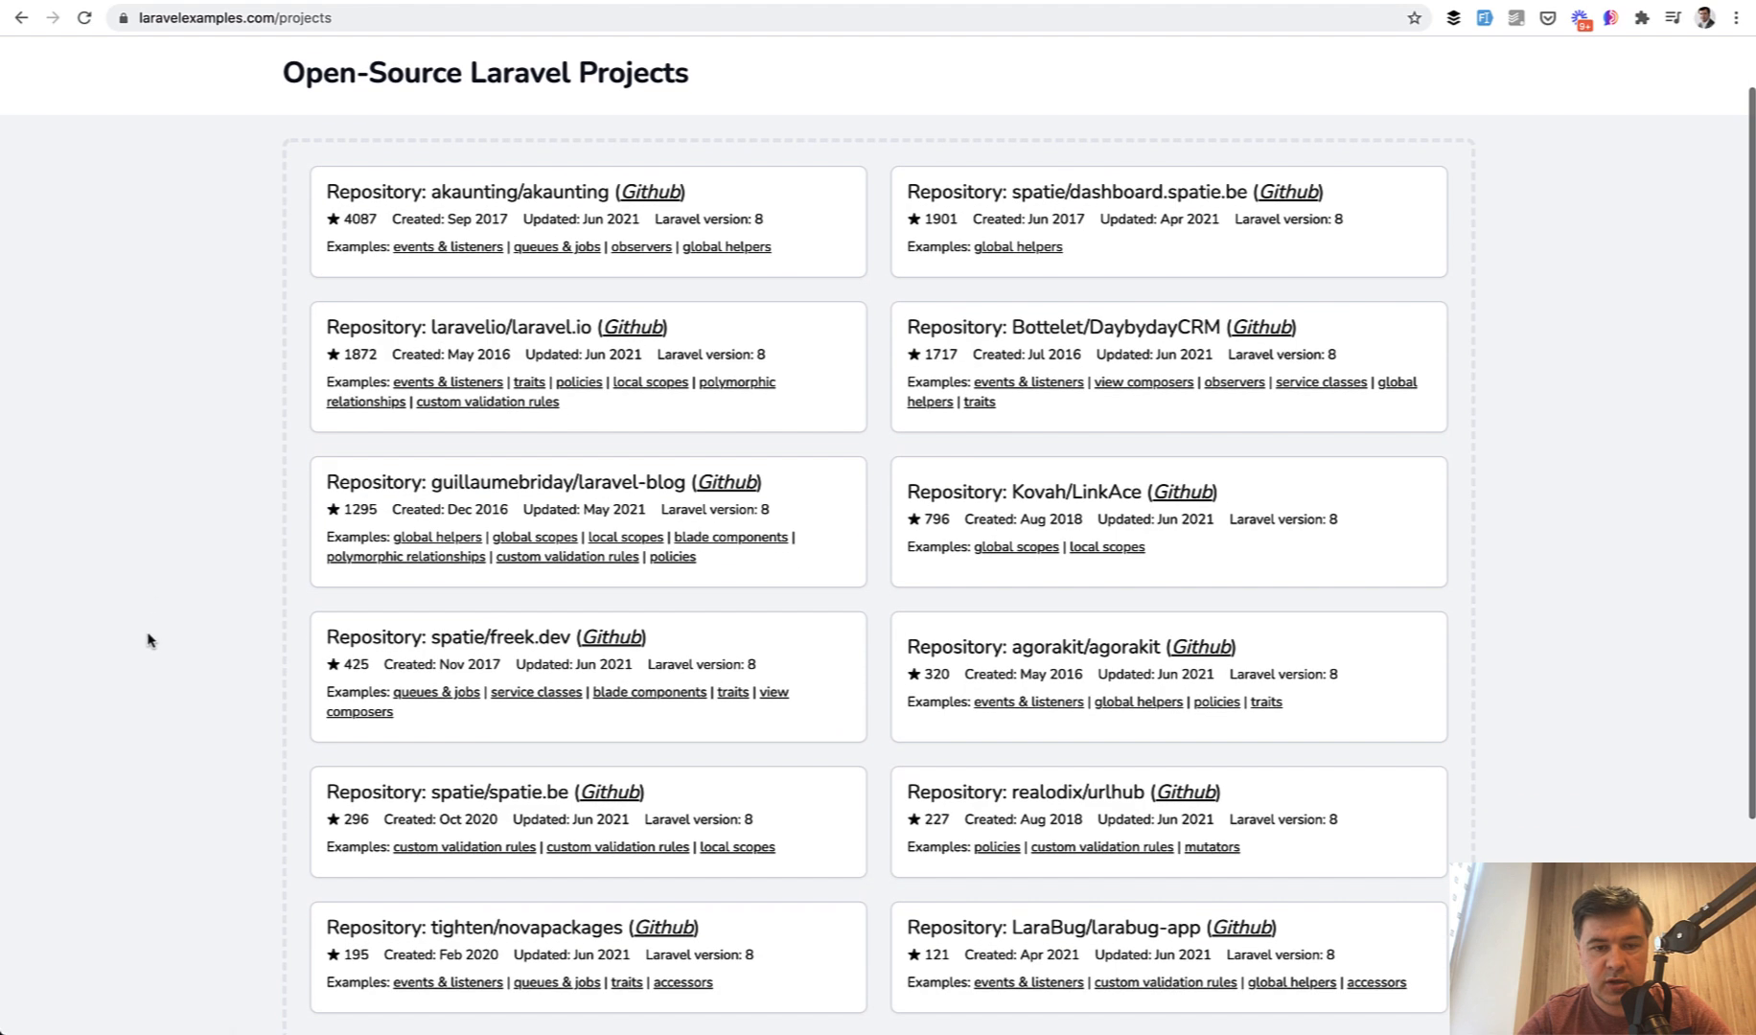
scroll(150, 641, up, 6)
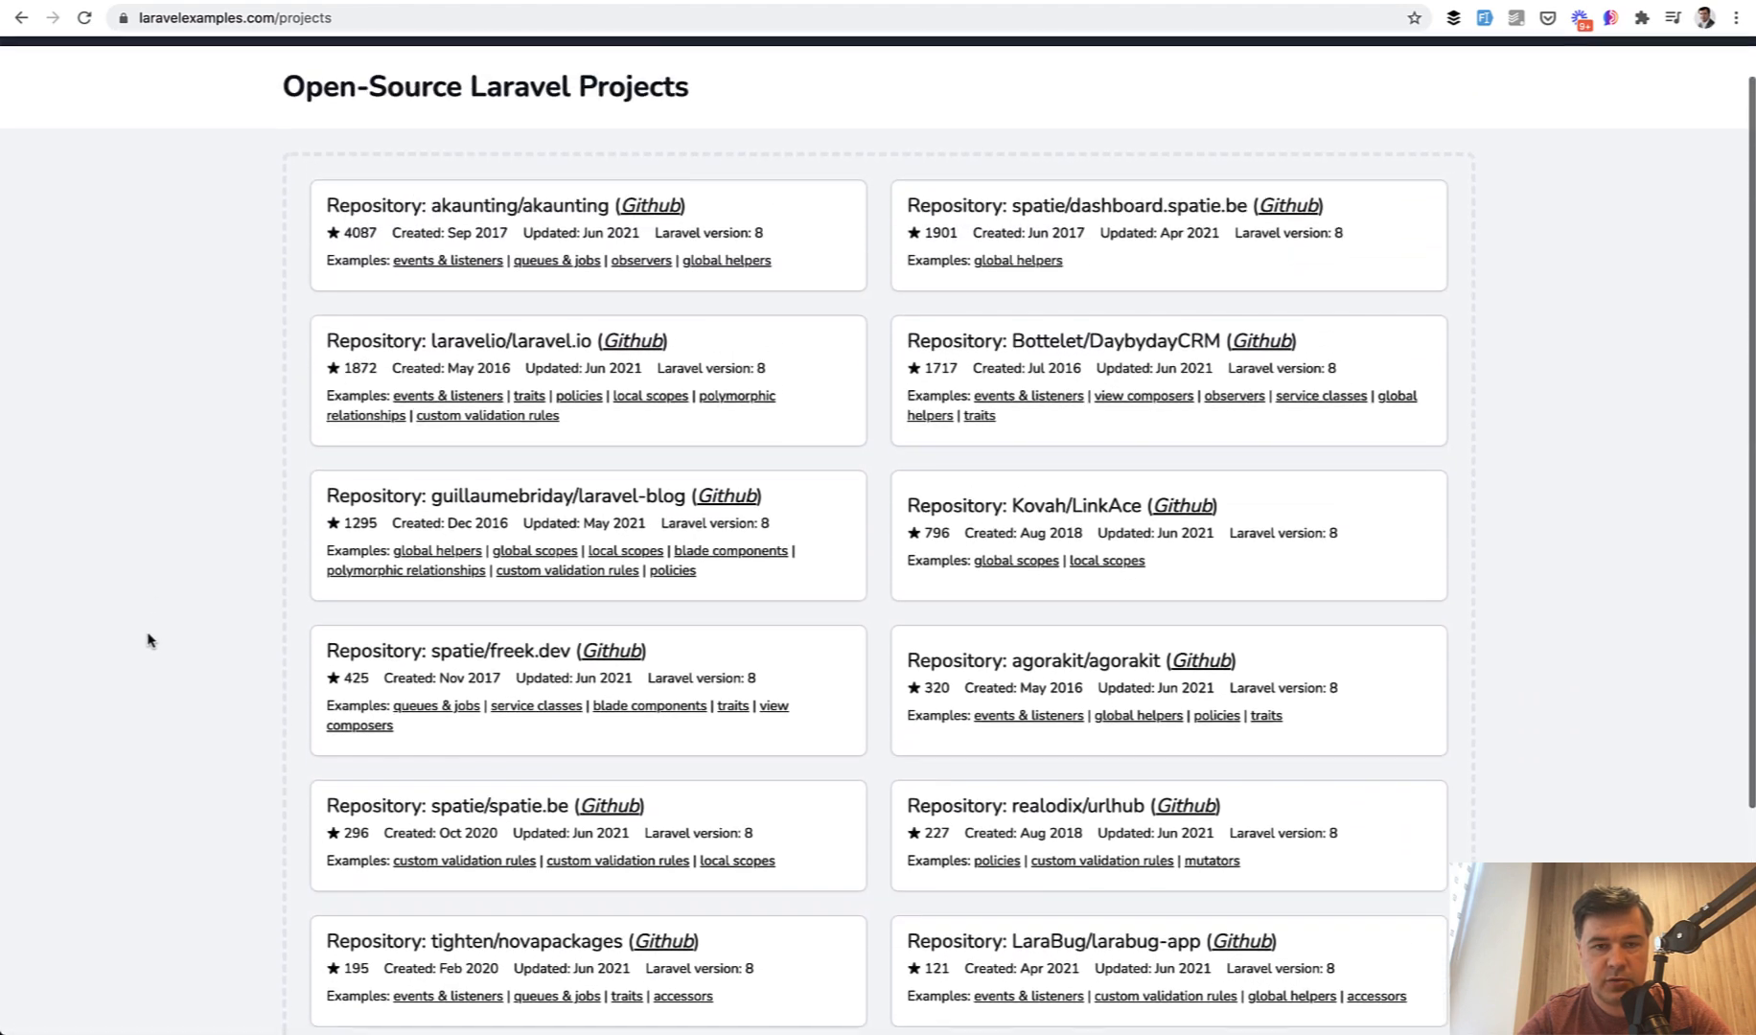
scroll(151, 641, up, 2)
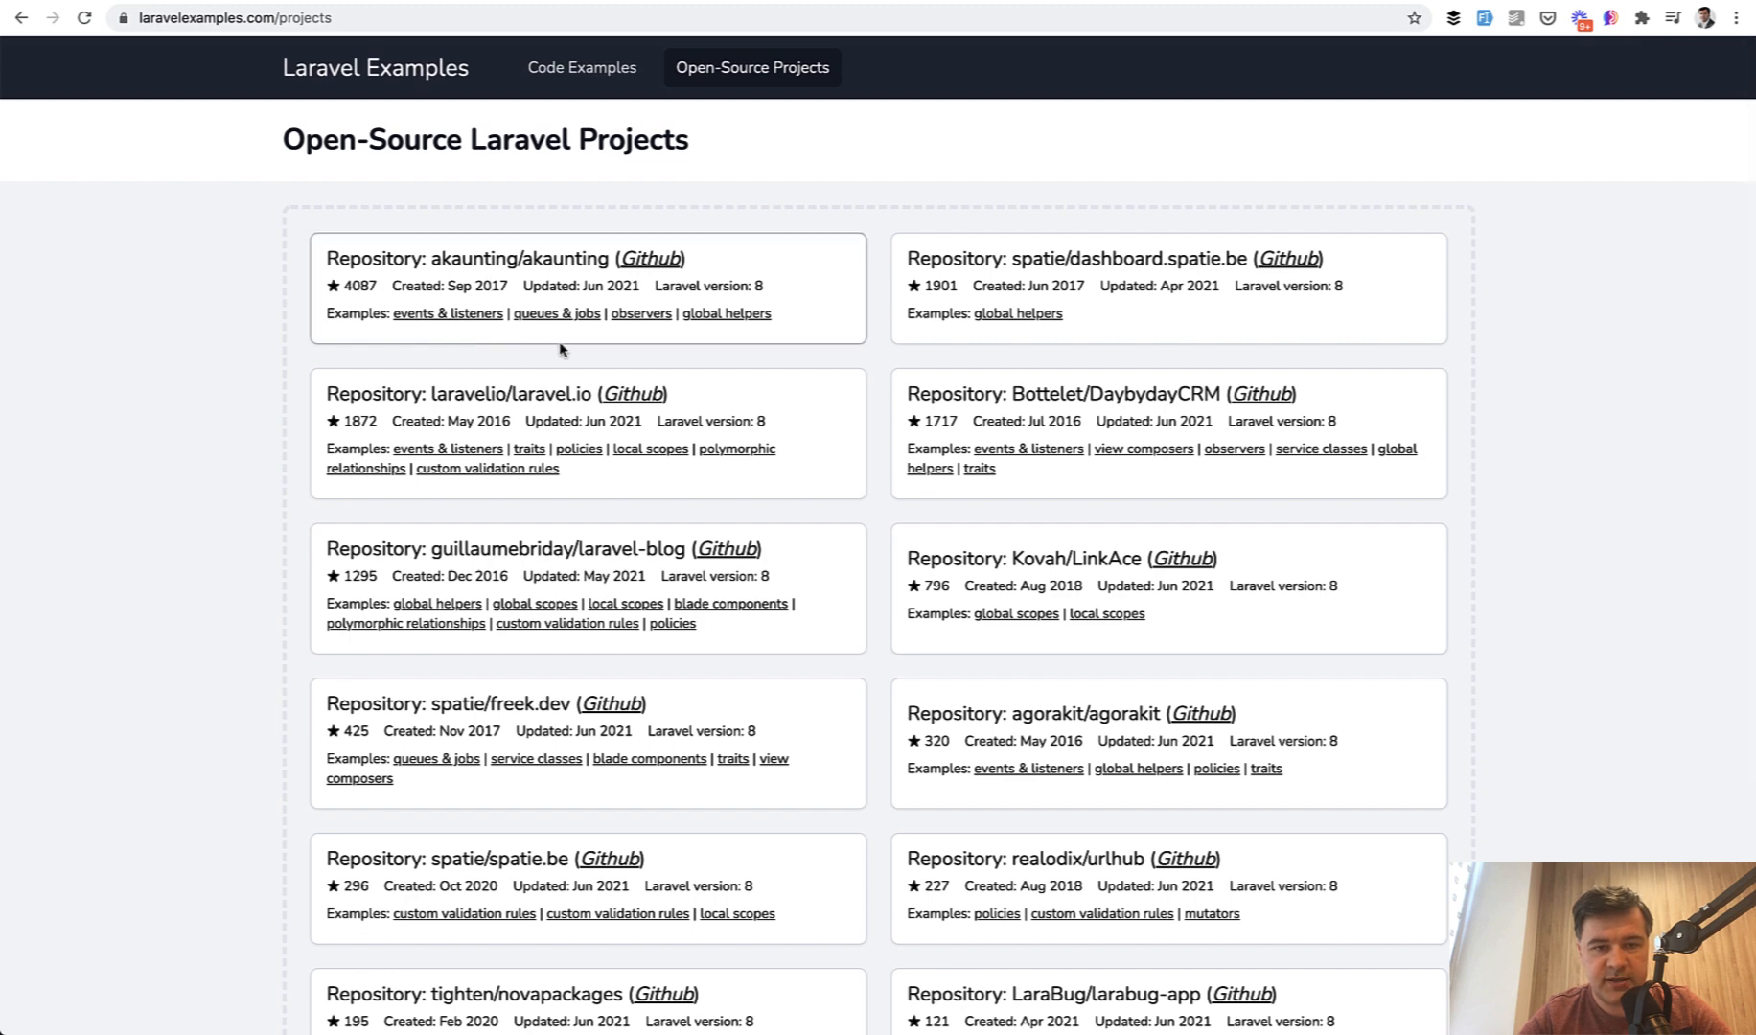
click(715, 315)
scroll(515, 441, down, 5)
scroll(515, 441, down, 5)
scroll(515, 441, down, 5)
click(457, 838)
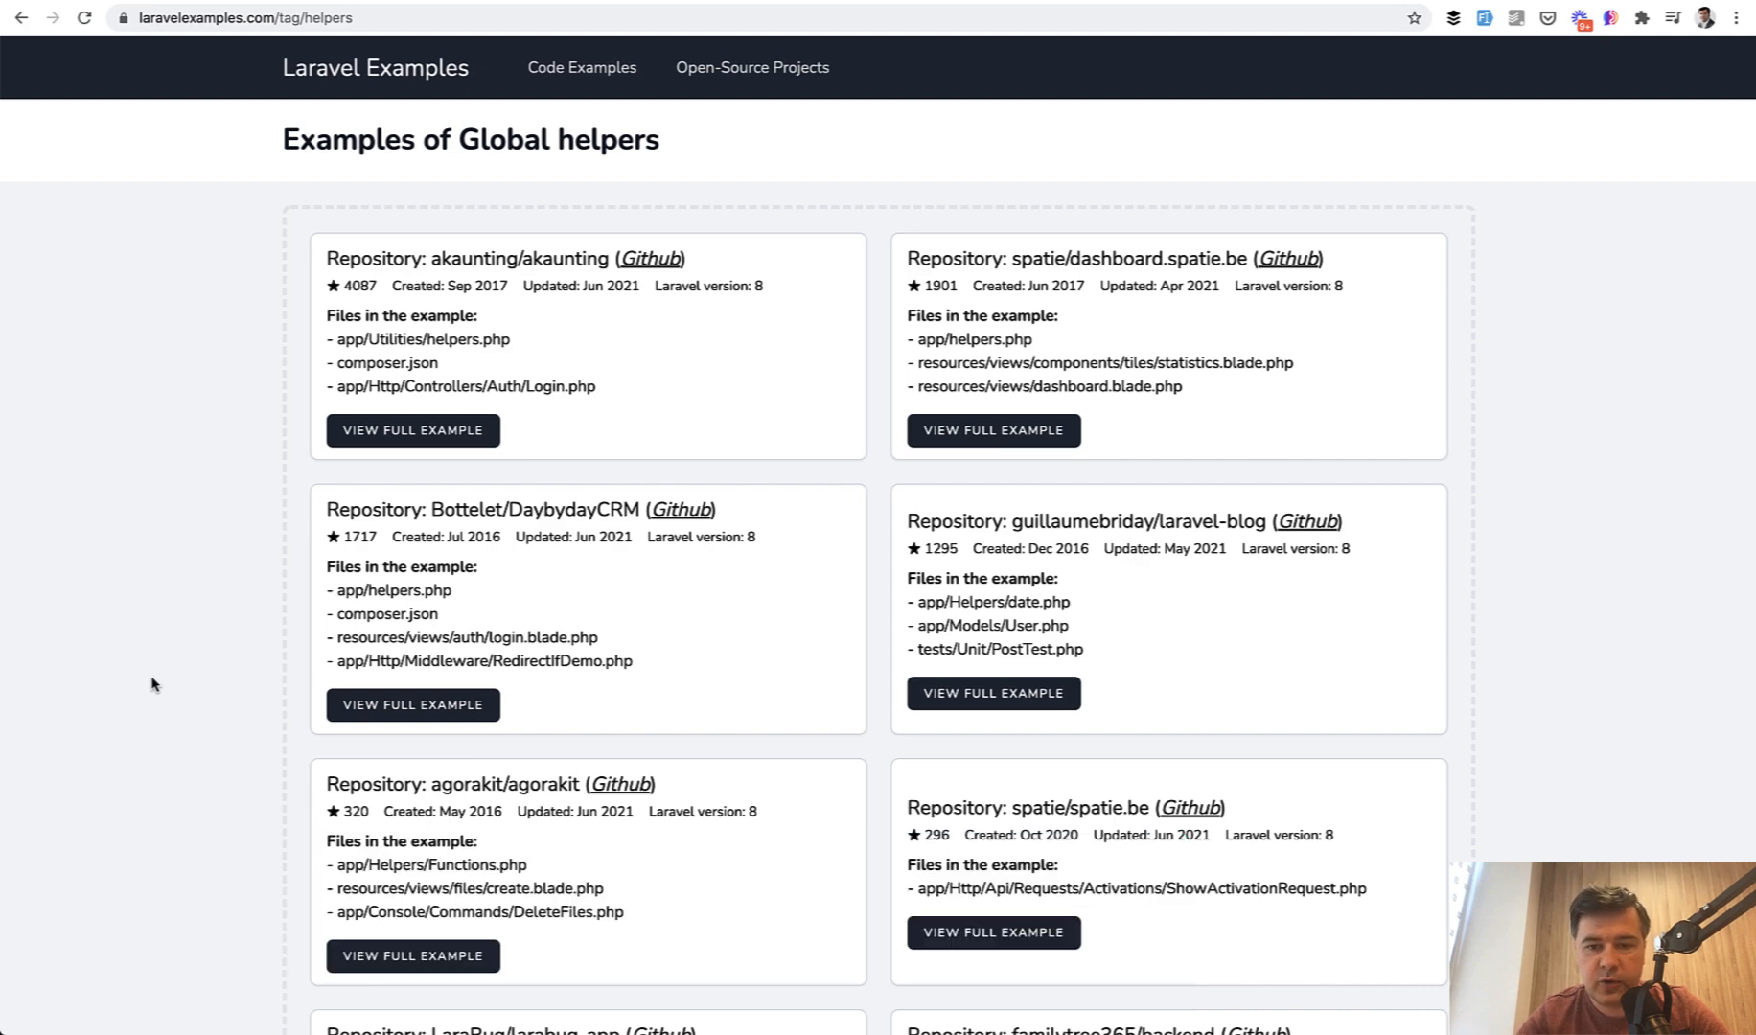
scroll(153, 683, down, 3)
scroll(153, 683, down, 3)
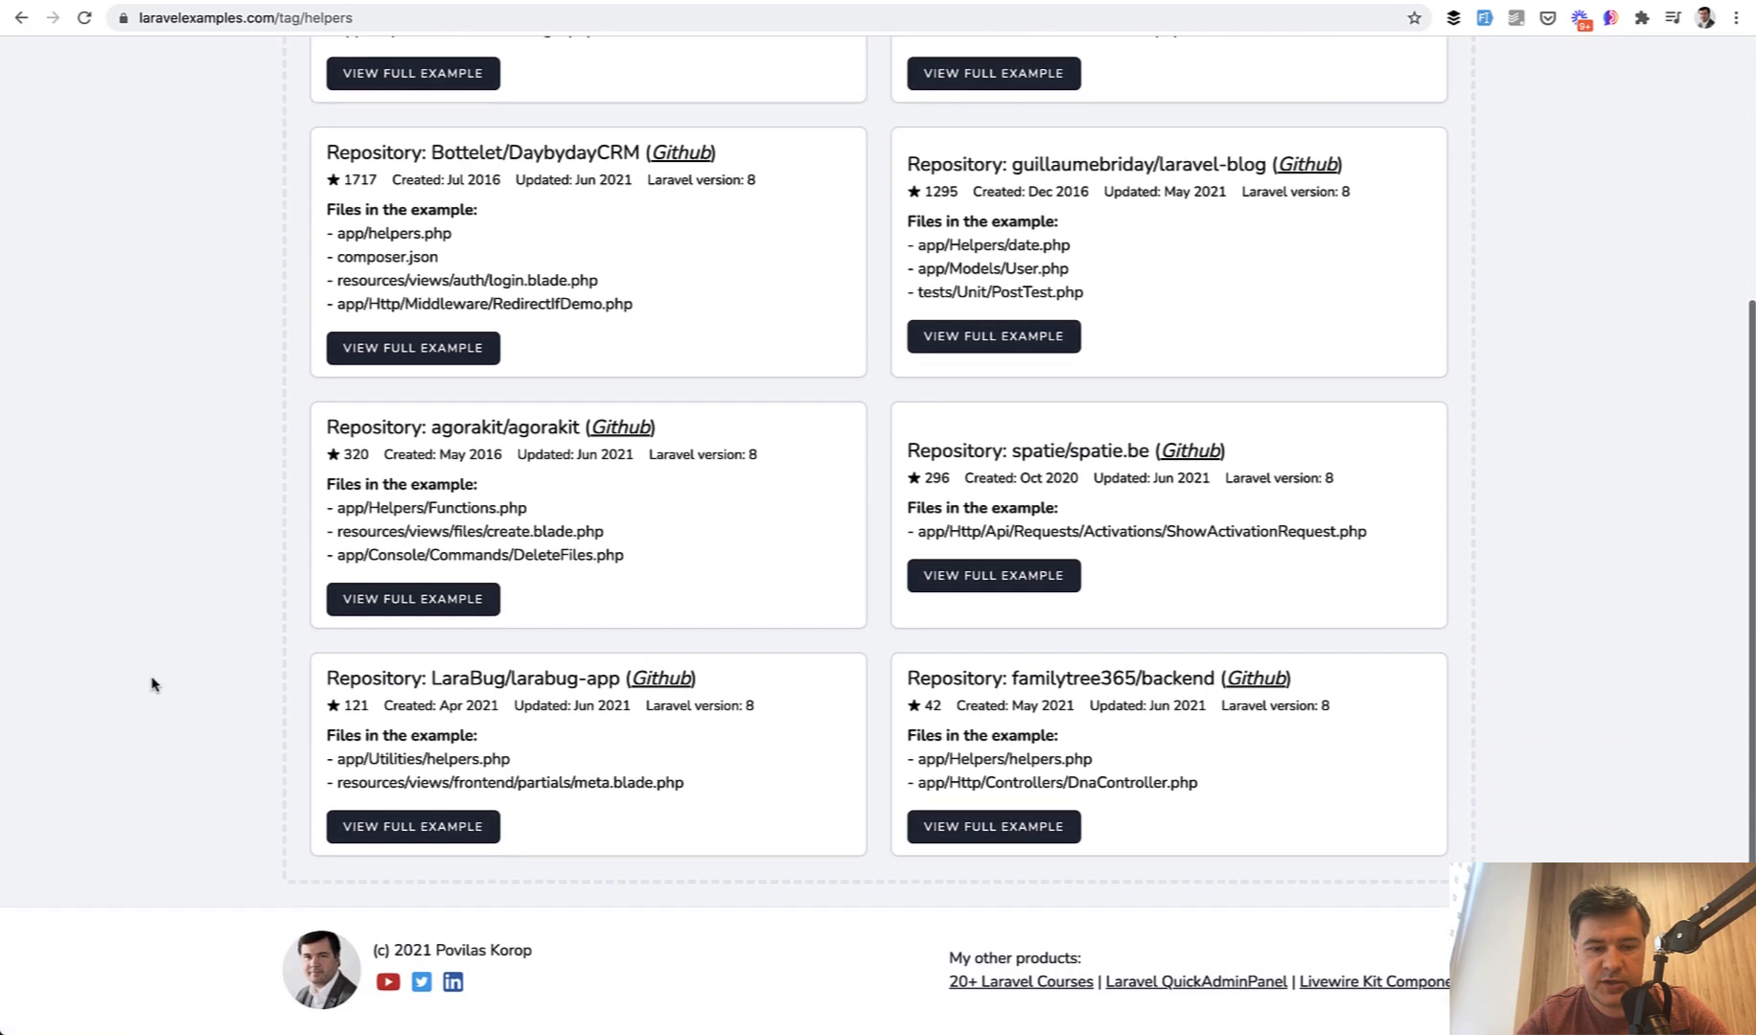
scroll(152, 684, up, 3)
scroll(153, 684, up, 3)
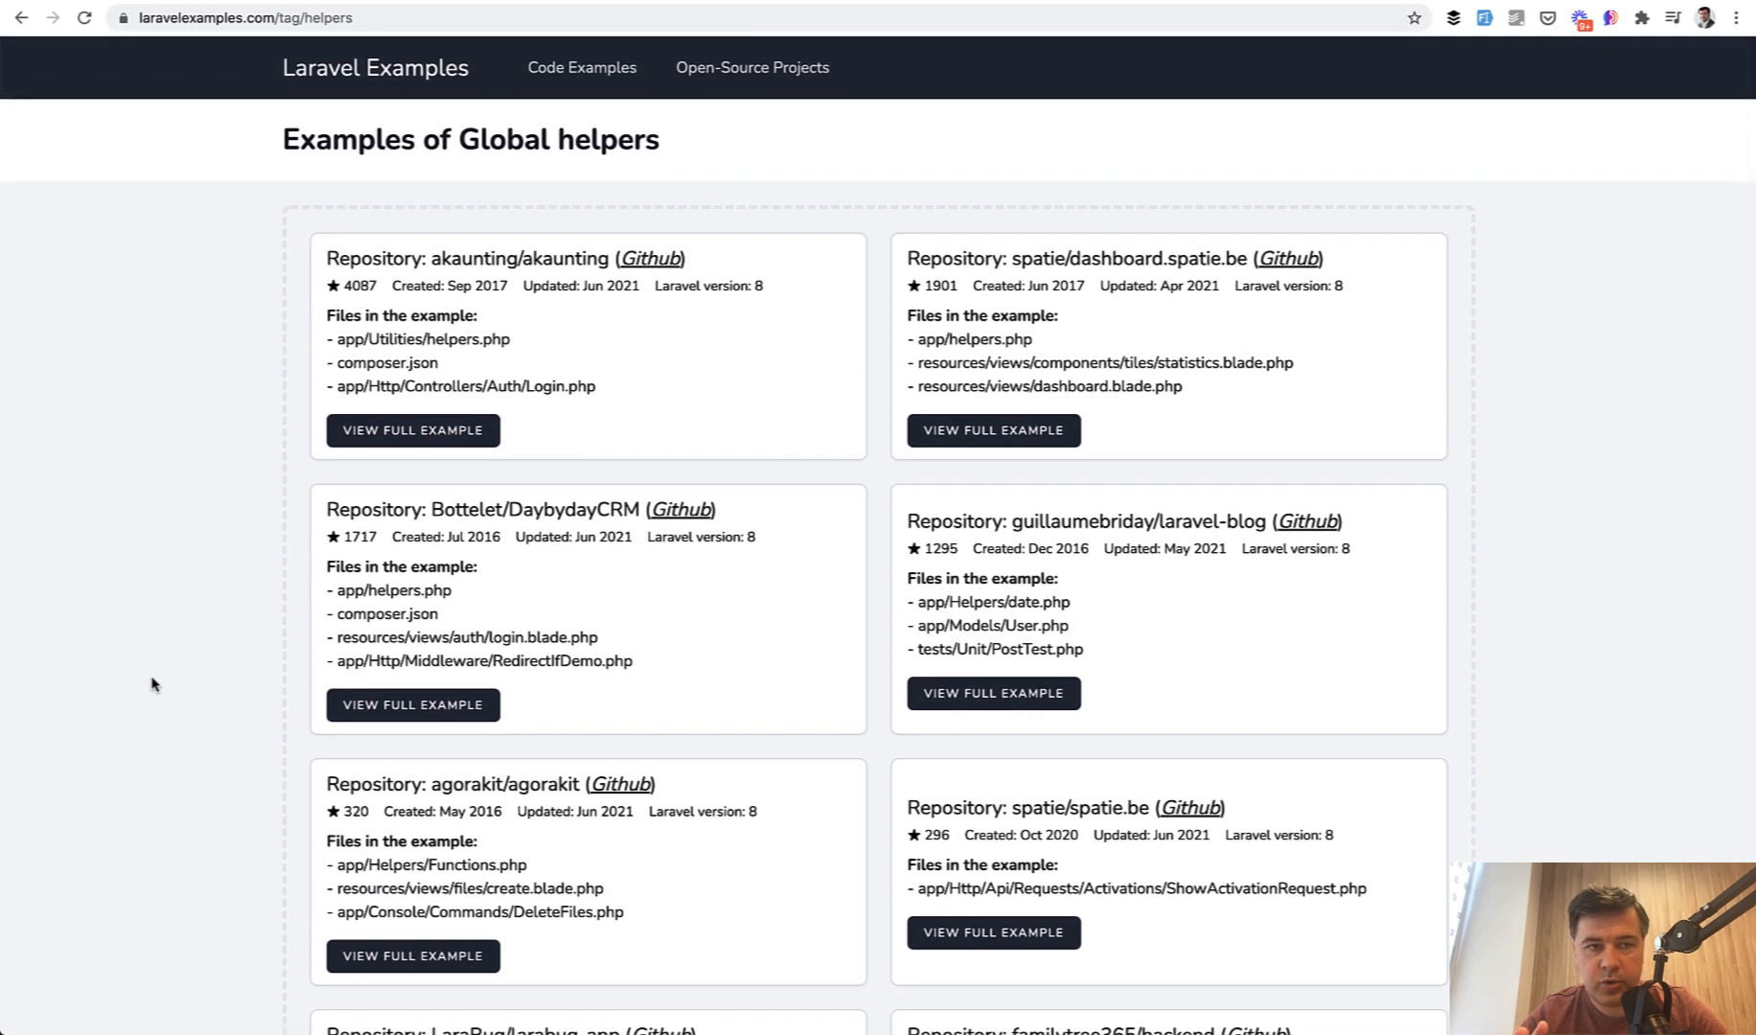